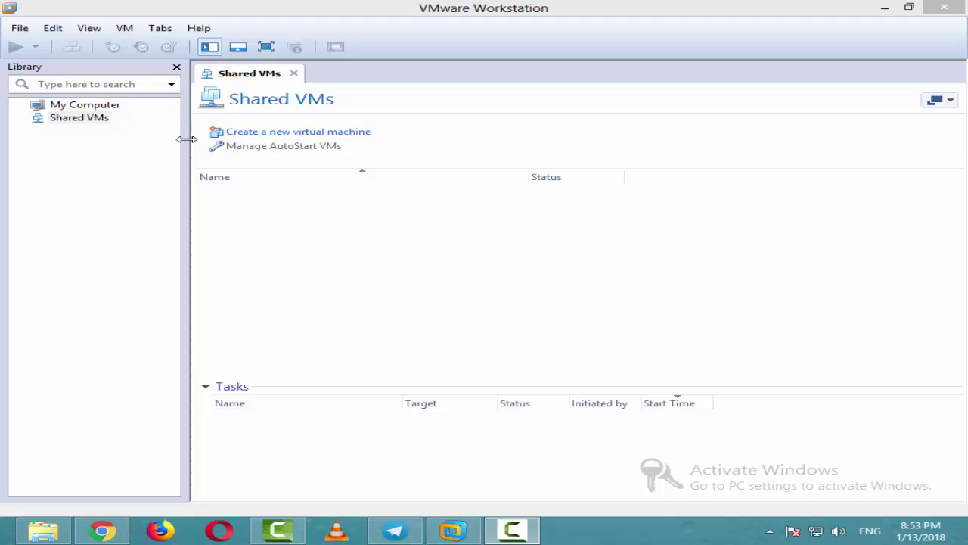
- Start a new virtual machine with the typical configuration, installing from the installer disc in DVD RW Drive (F:)
{"action": "left_click", "coordinate": [9, 29]}
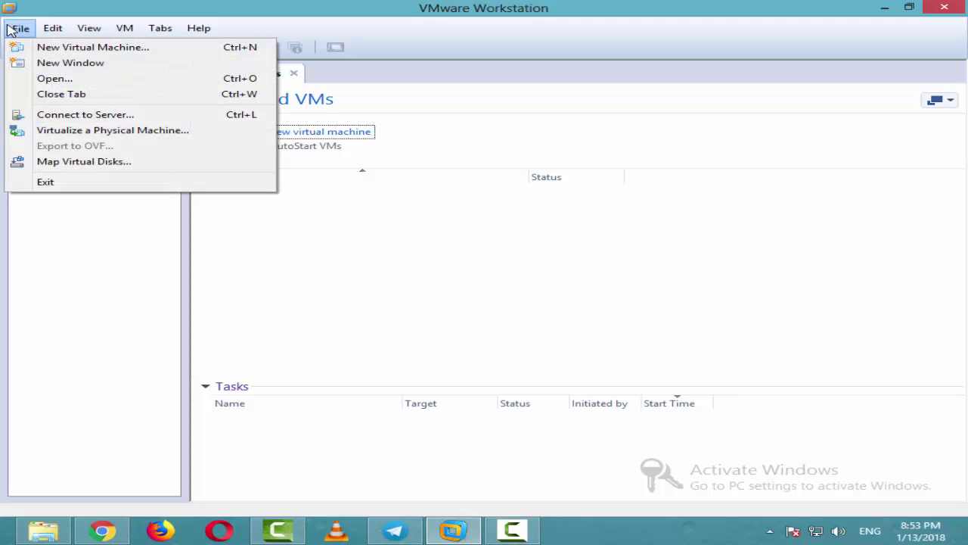
{"action": "left_click", "coordinate": [46, 48]}
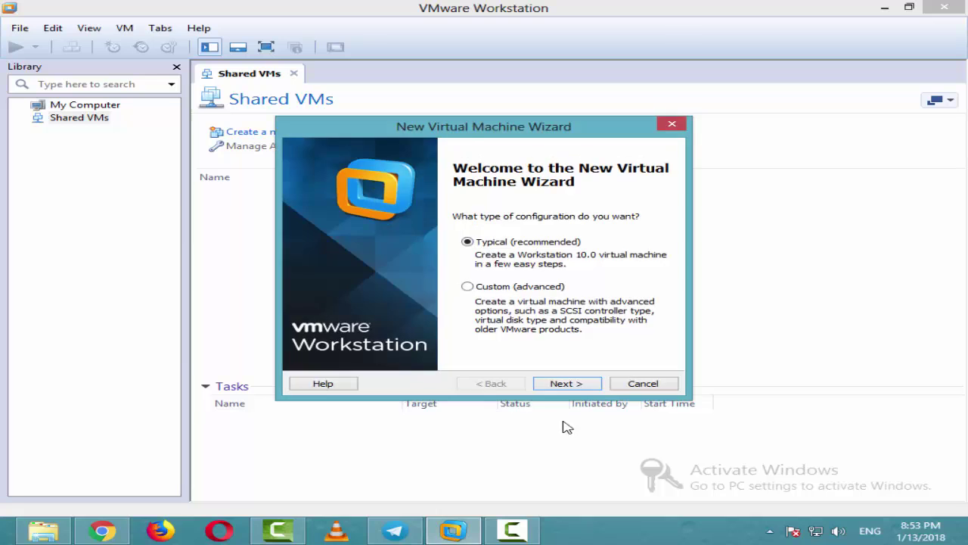
{"action": "left_click", "coordinate": [576, 386]}
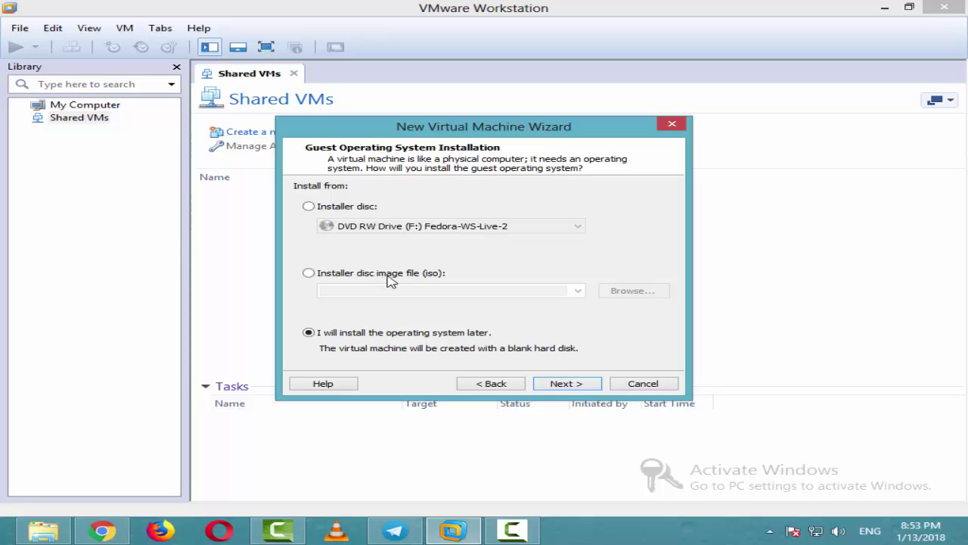
{"action": "left_click", "coordinate": [326, 212]}
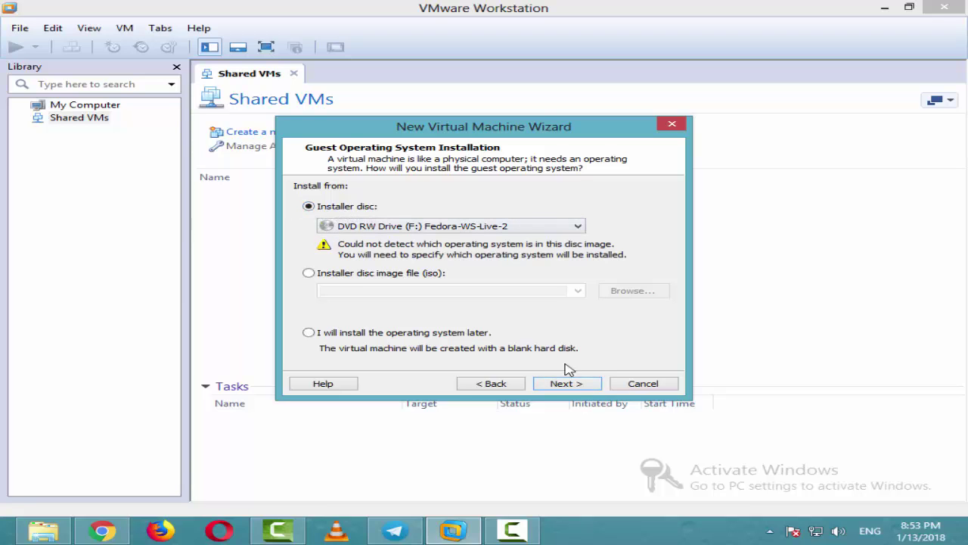
{"action": "left_click", "coordinate": [582, 390]}
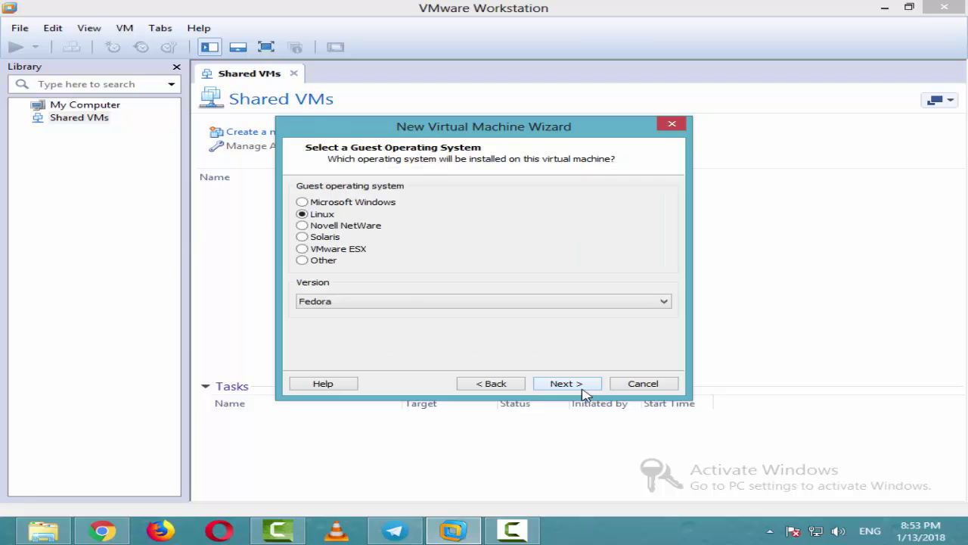
- Choose Fedora as the version of the Linux guest operating system
{"action": "left_click", "coordinate": [394, 302]}
{"action": "left_click", "coordinate": [340, 21]}
{"action": "left_click", "coordinate": [575, 386]}
- Set the virtual machine's storage location to the Linux (G:) drive under Computer and accept the name page
{"action": "left_click", "coordinate": [633, 248]}
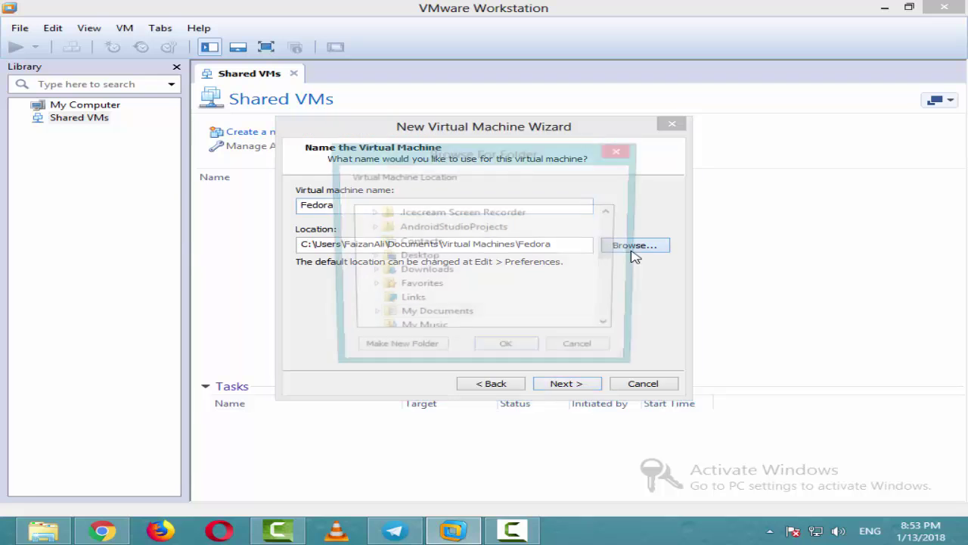
{"action": "left_click_drag", "start_coordinate": [613, 251], "coordinate": [611, 298]}
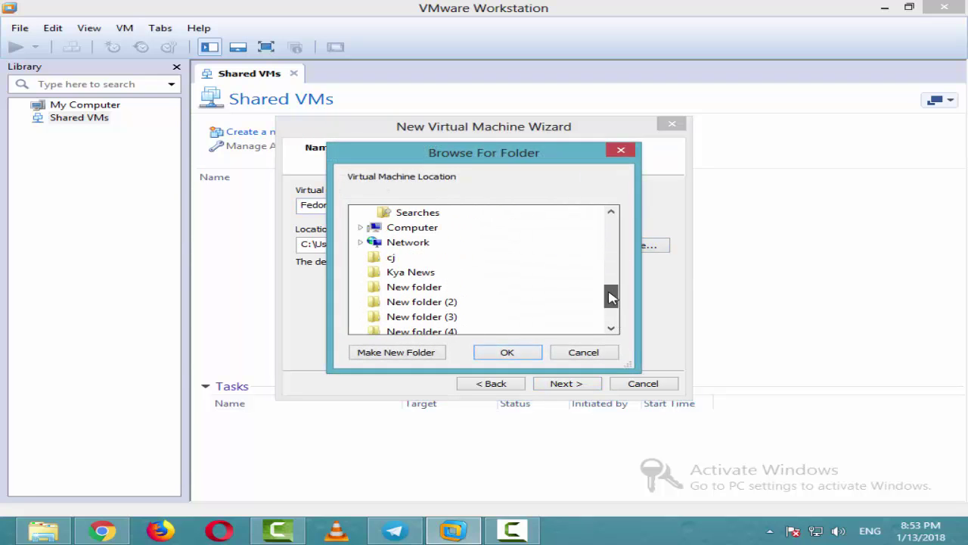
{"action": "left_click", "coordinate": [360, 228]}
{"action": "left_click", "coordinate": [419, 301]}
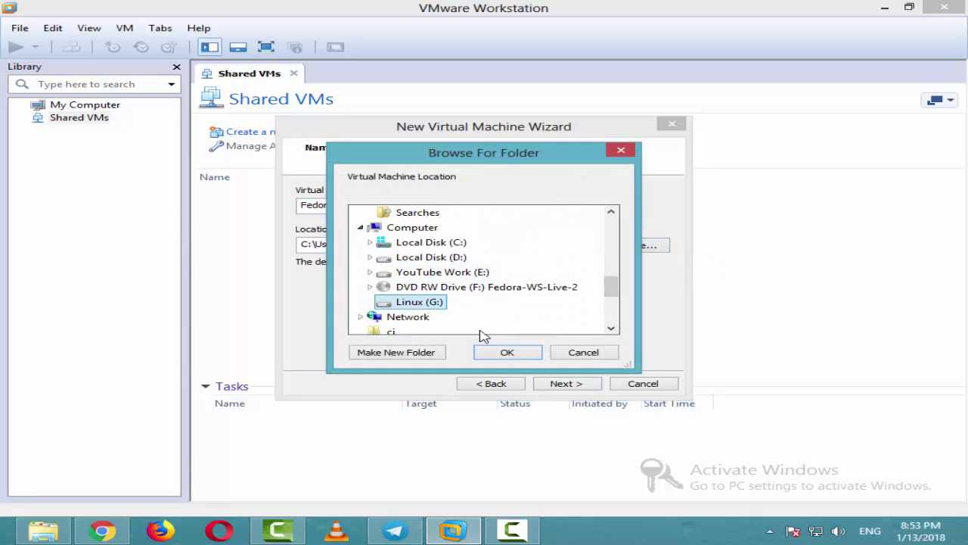
{"action": "left_click", "coordinate": [507, 352]}
{"action": "left_click", "coordinate": [566, 384]}
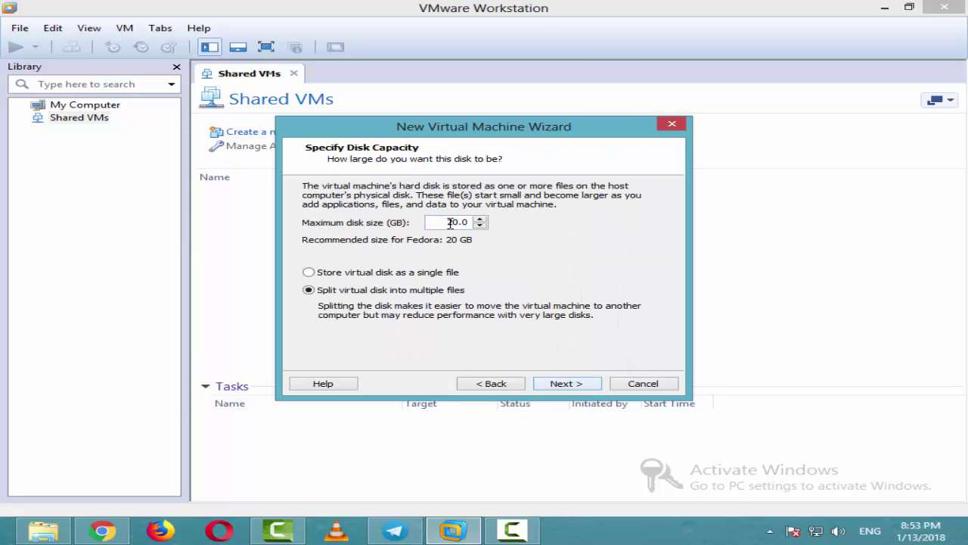
- Set the maximum disk size to 9 GB and finish creating the virtual machine
{"action": "left_click_drag", "start_coordinate": [459, 222], "coordinate": [431, 223]}
{"action": "type", "text": "9"}
{"action": "left_click", "coordinate": [573, 384]}
{"action": "left_click", "coordinate": [568, 383]}
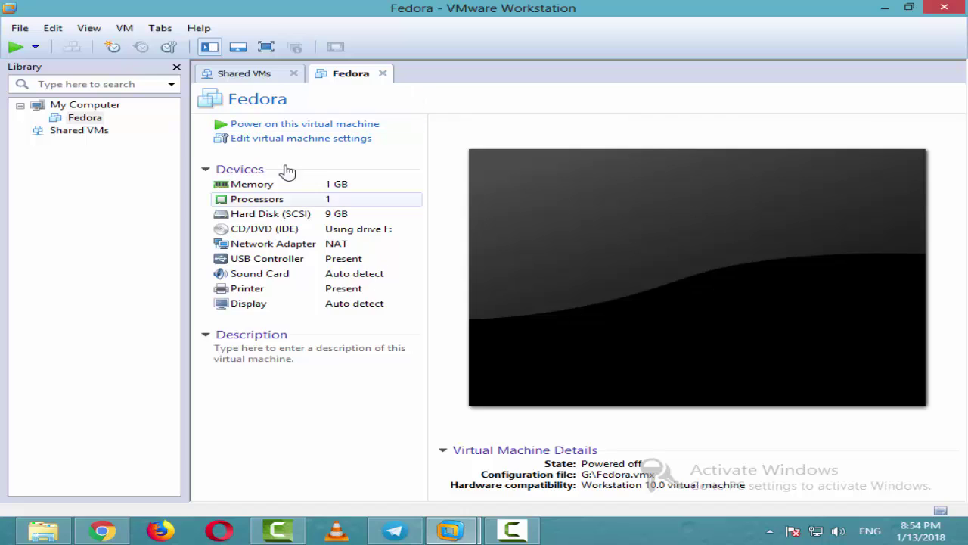
- Power on the Fedora virtual machine and boot the "Test this media & start Fedora-Workstation-Live 25" entry from its boot options line
{"action": "left_click", "coordinate": [331, 124]}
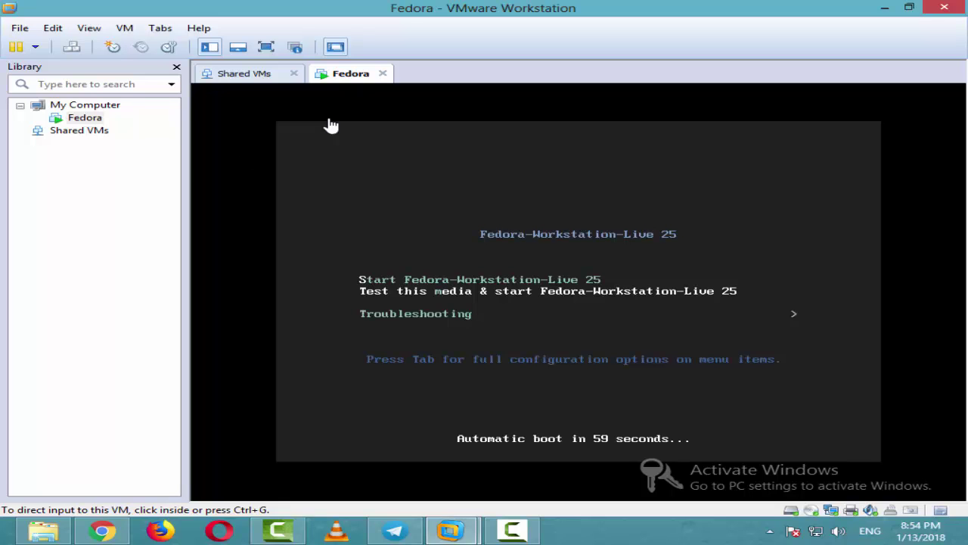
{"action": "left_click", "coordinate": [331, 125]}
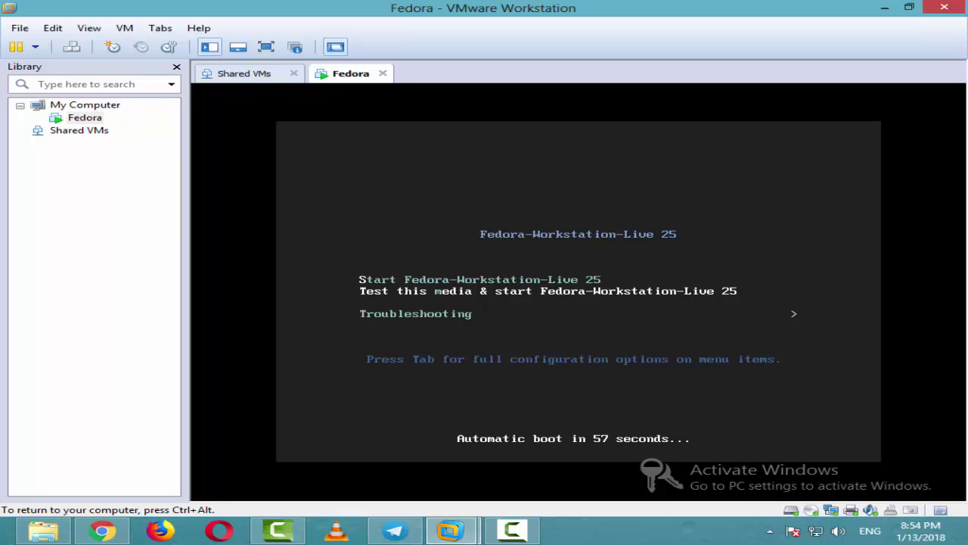
{"action": "key", "text": "Tab"}
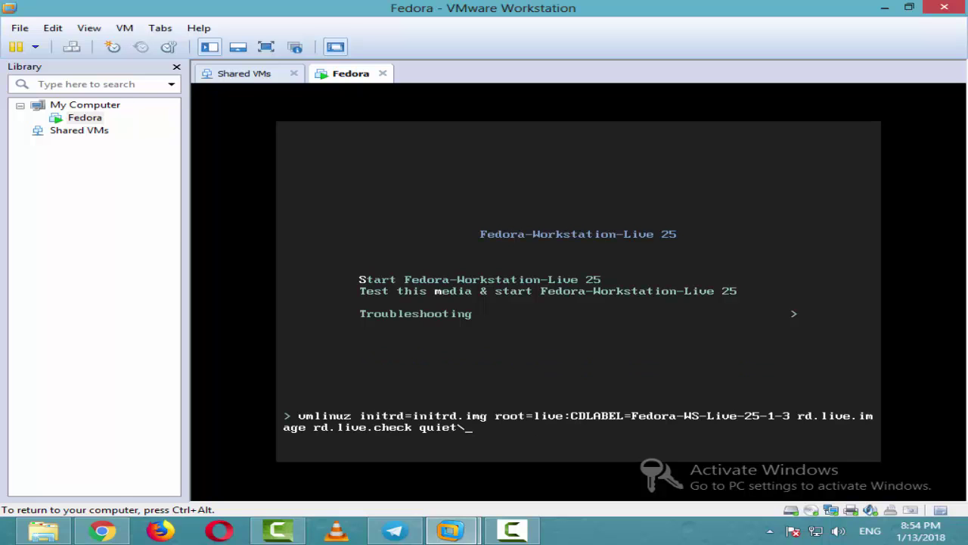
{"action": "key", "text": "Return"}
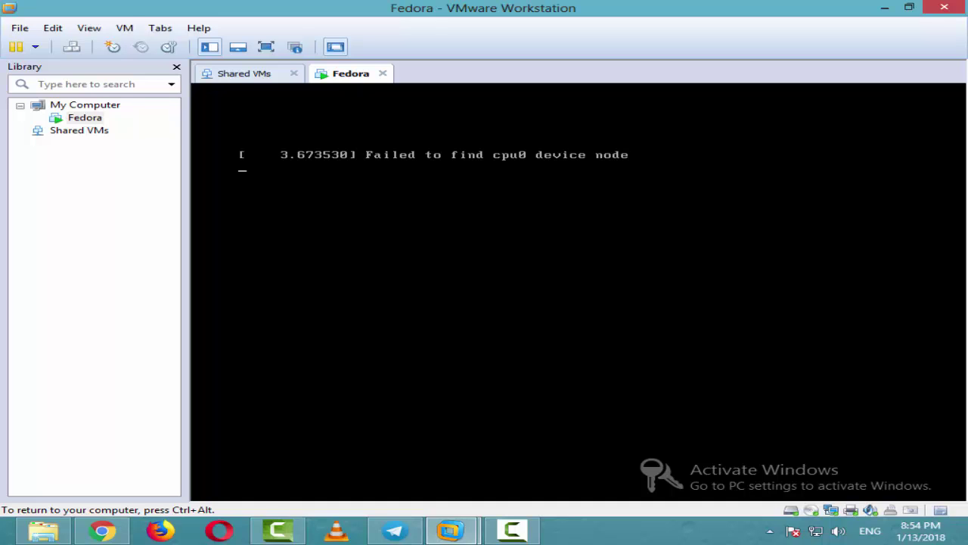
{"action": "key", "text": "ctrl+alt"}
{"action": "left_click", "coordinate": [261, 47]}
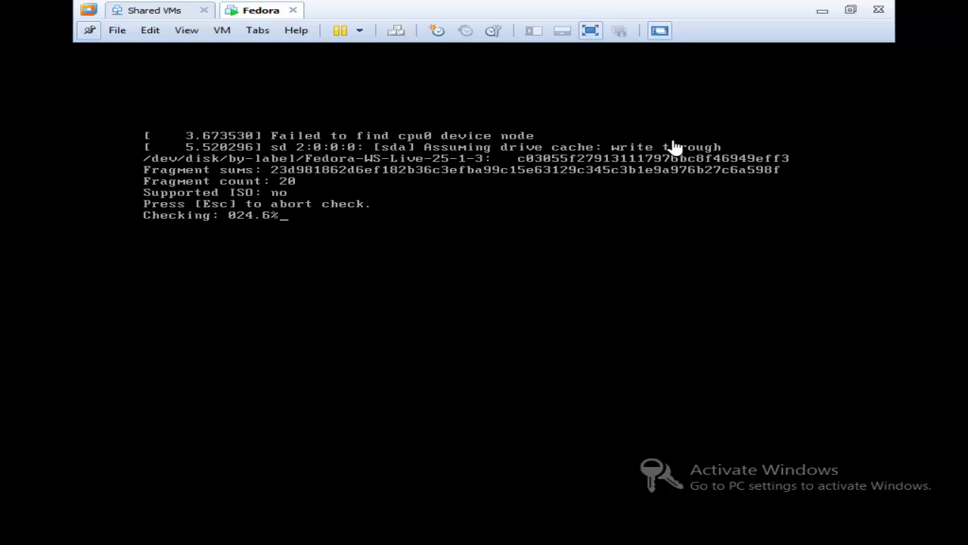
{"action": "left_click", "coordinate": [593, 30]}
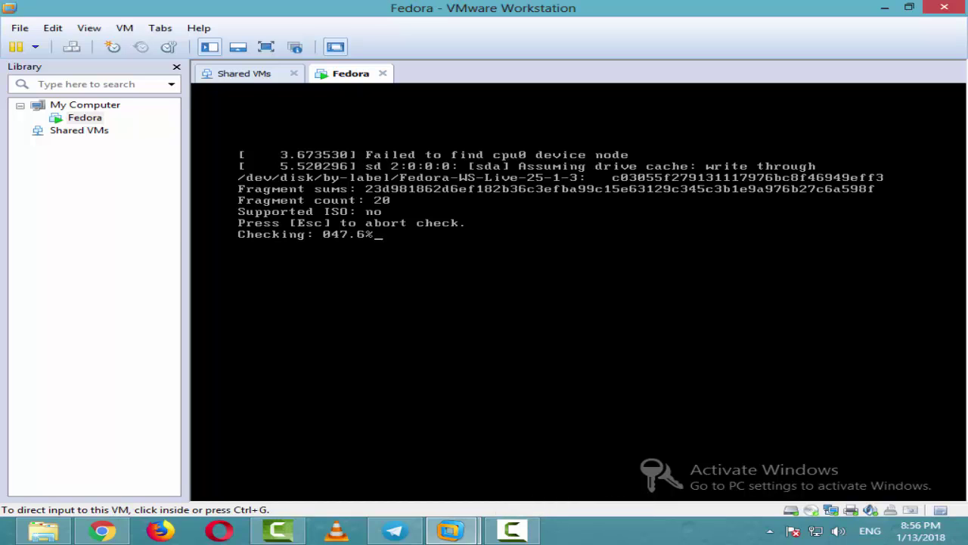
- Abort the installation media check in the guest and release the input back to the host
{"action": "left_click", "coordinate": [522, 454]}
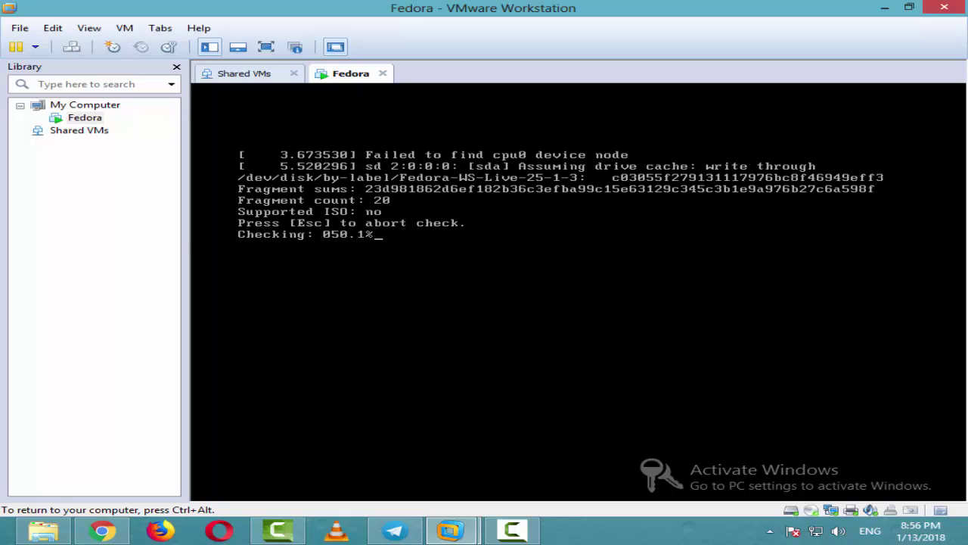
{"action": "key", "text": "Escape"}
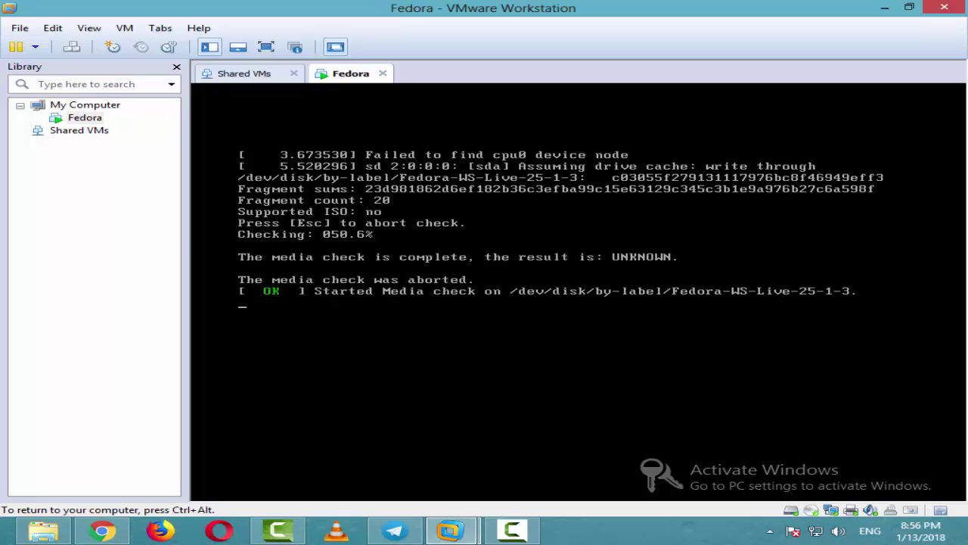
{"action": "key", "text": "ctrl+alt"}
{"action": "left_click", "coordinate": [402, 460]}
{"action": "key", "text": "ctrl+alt"}
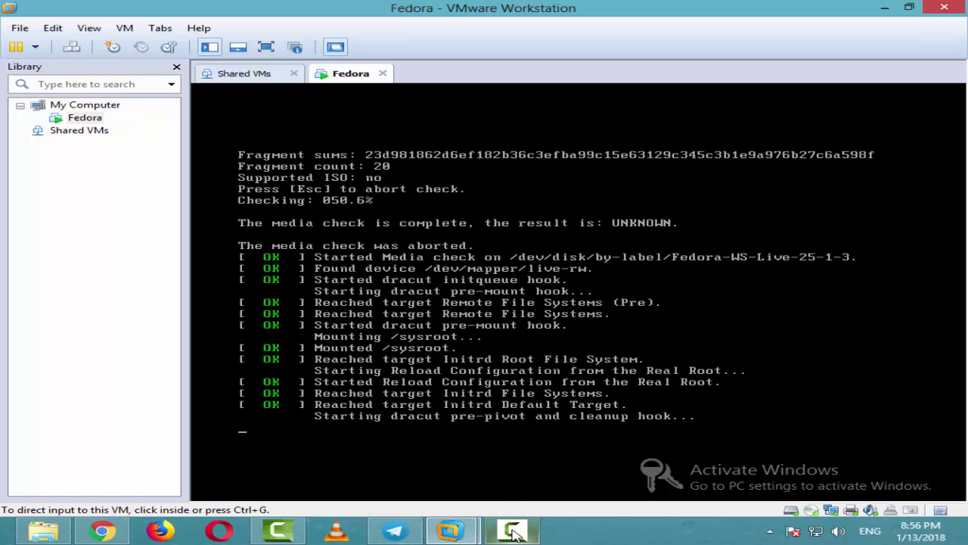
{"action": "left_click", "coordinate": [514, 531]}
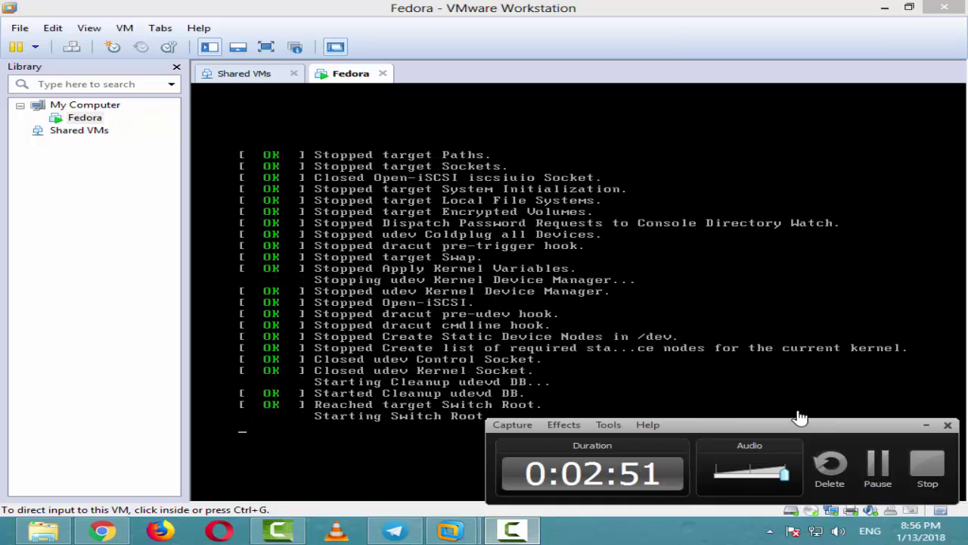
{"action": "left_click", "coordinate": [926, 424]}
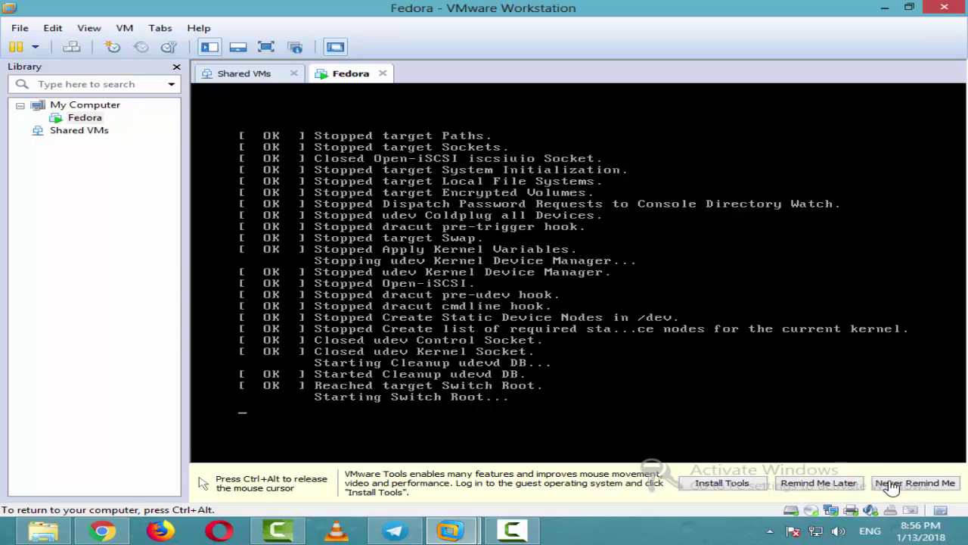
- Turn off the VMware Tools installation reminder for good and return the input to the booting guest
{"action": "left_click", "coordinate": [915, 483]}
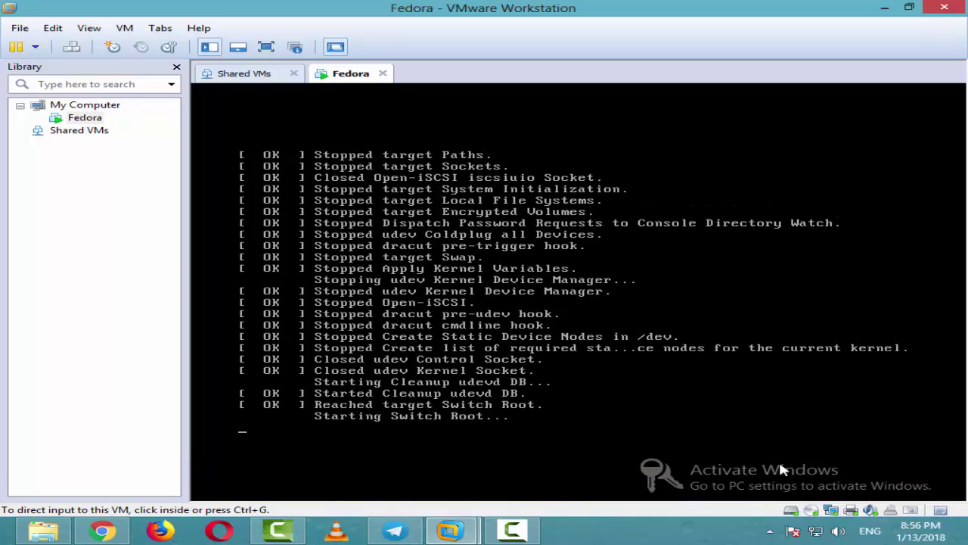
{"action": "left_click", "coordinate": [605, 449]}
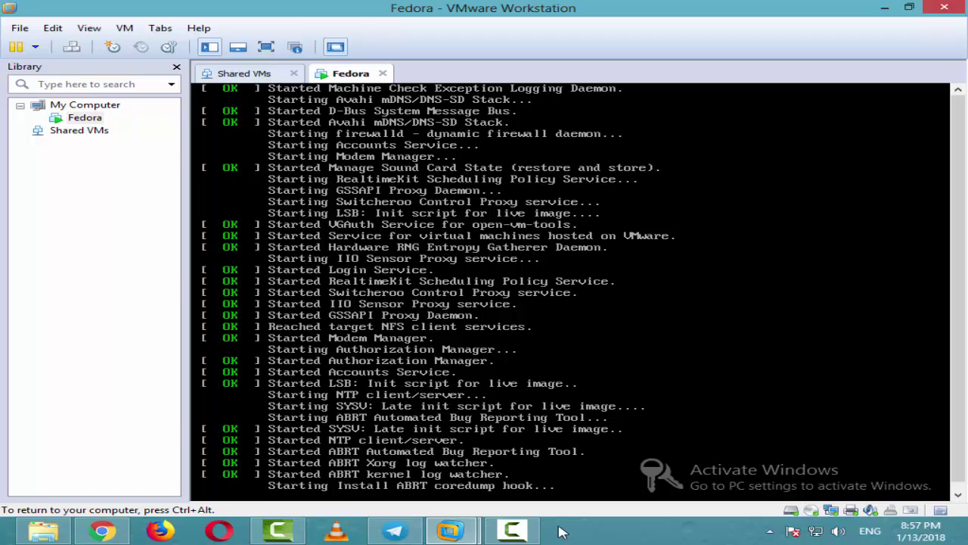
{"action": "left_click", "coordinate": [530, 532]}
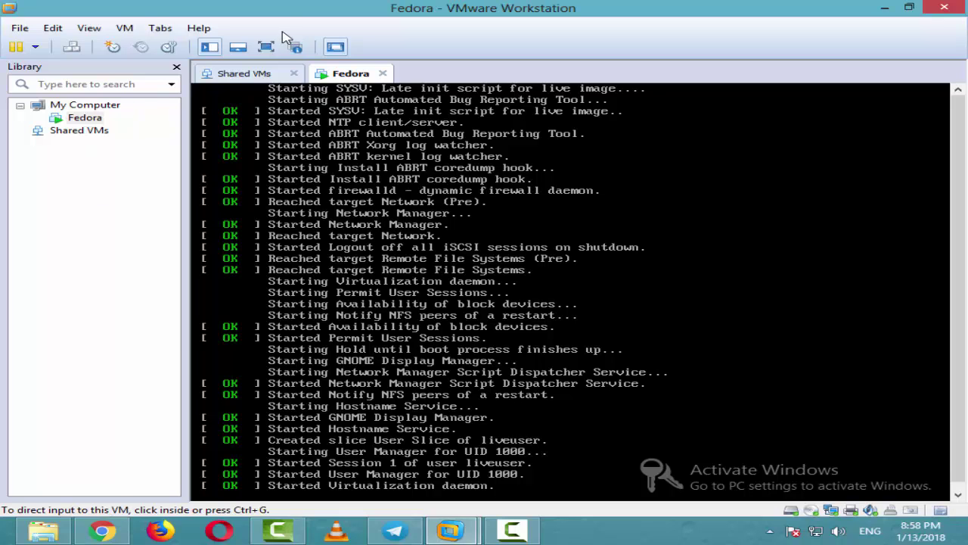
{"action": "left_click", "coordinate": [266, 47]}
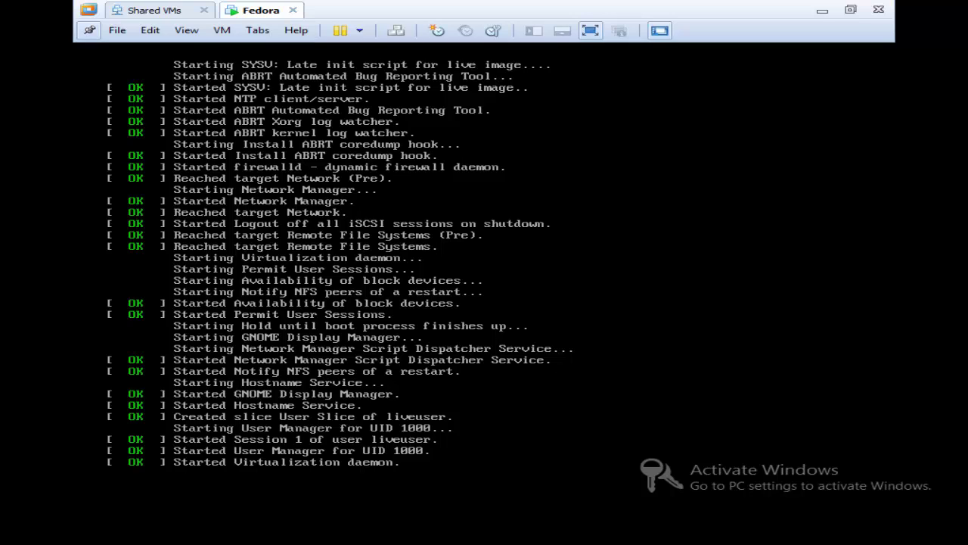
{"action": "left_click", "coordinate": [590, 31]}
{"action": "left_click", "coordinate": [591, 31]}
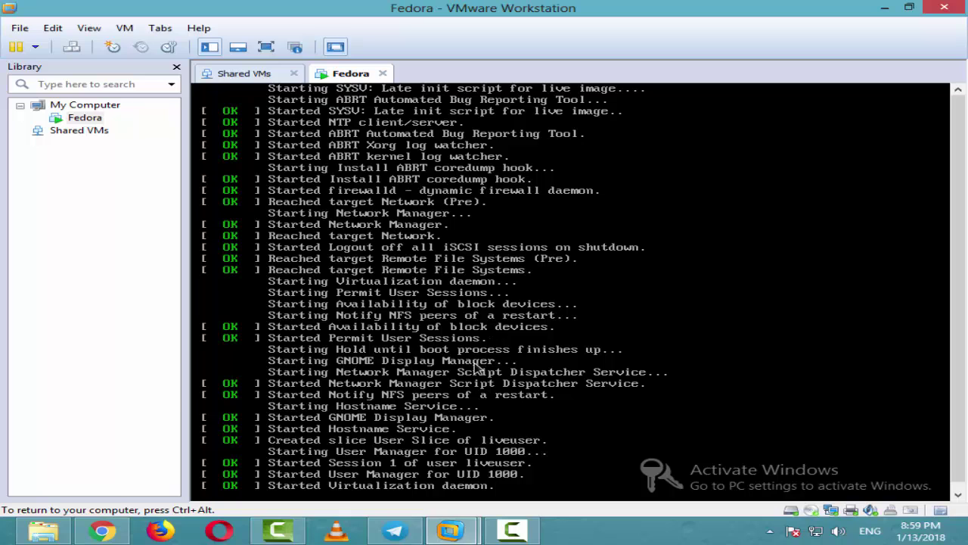
{"action": "left_click", "coordinate": [511, 531]}
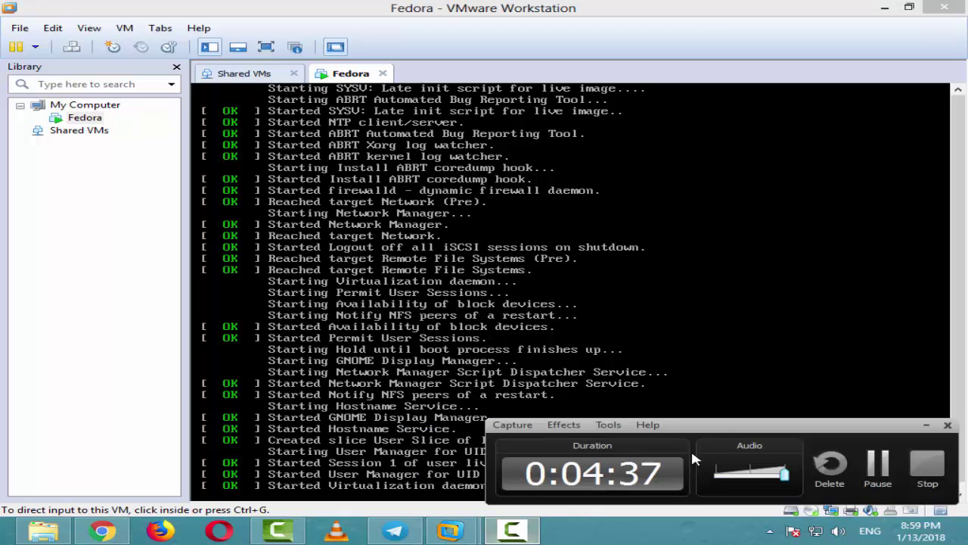
{"action": "left_click", "coordinate": [877, 469]}
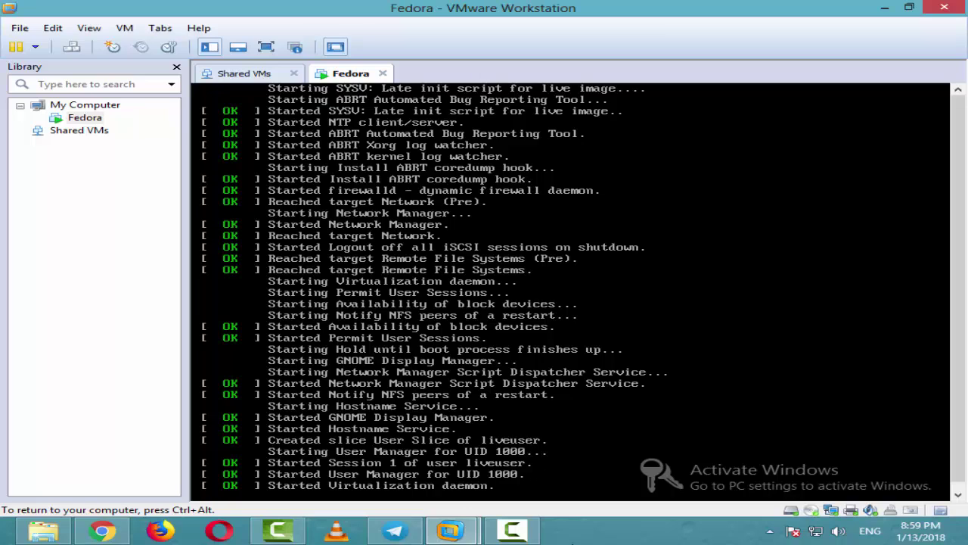
{"action": "left_click", "coordinate": [529, 529]}
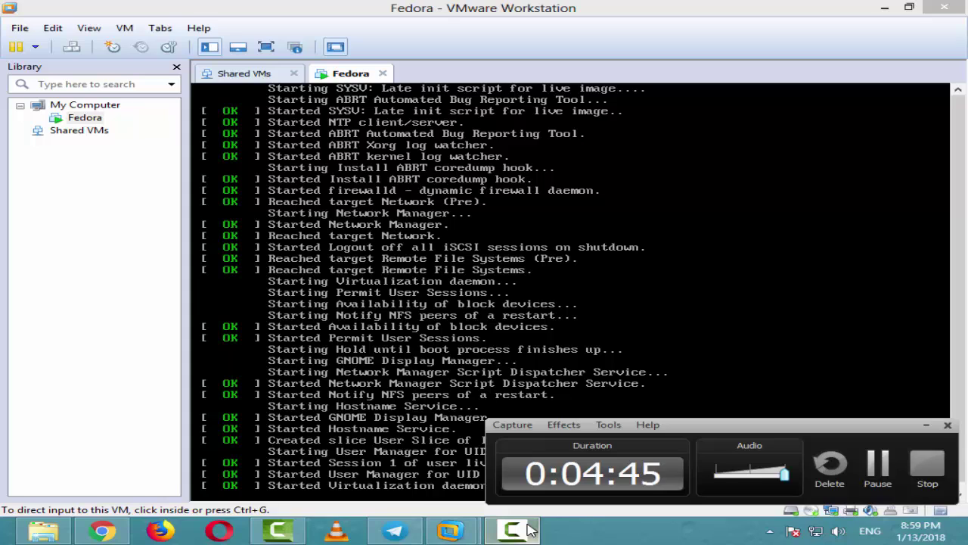
{"action": "left_click", "coordinate": [878, 465]}
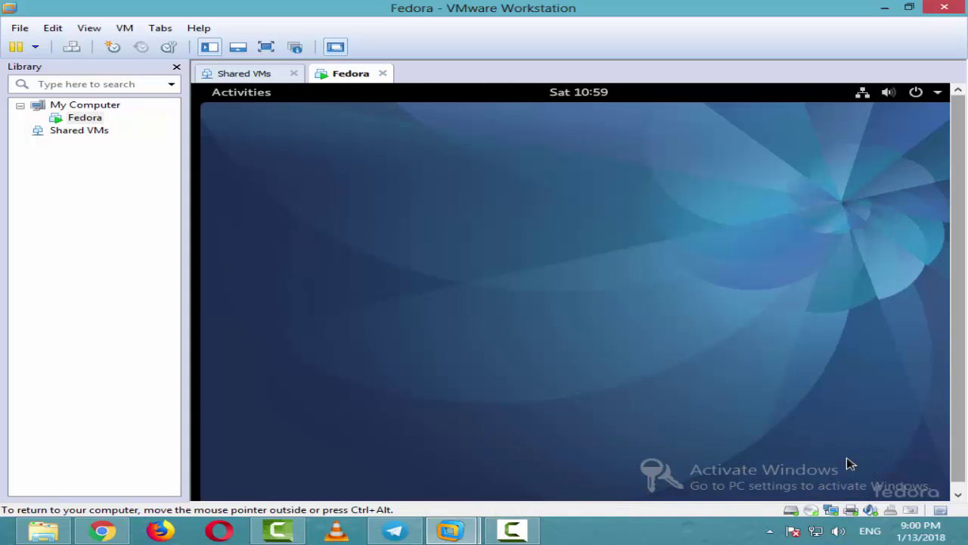
{"action": "left_click", "coordinate": [514, 531]}
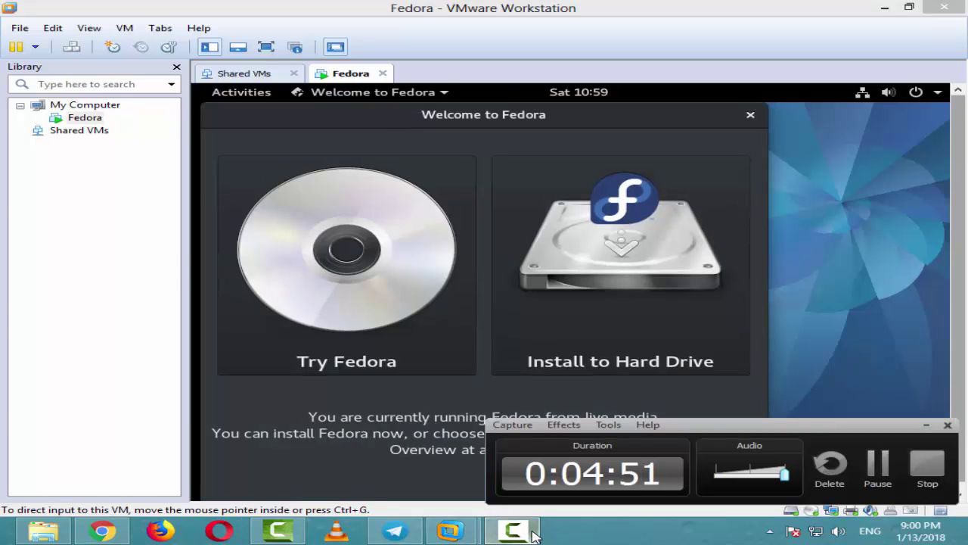
{"action": "left_click", "coordinate": [533, 534]}
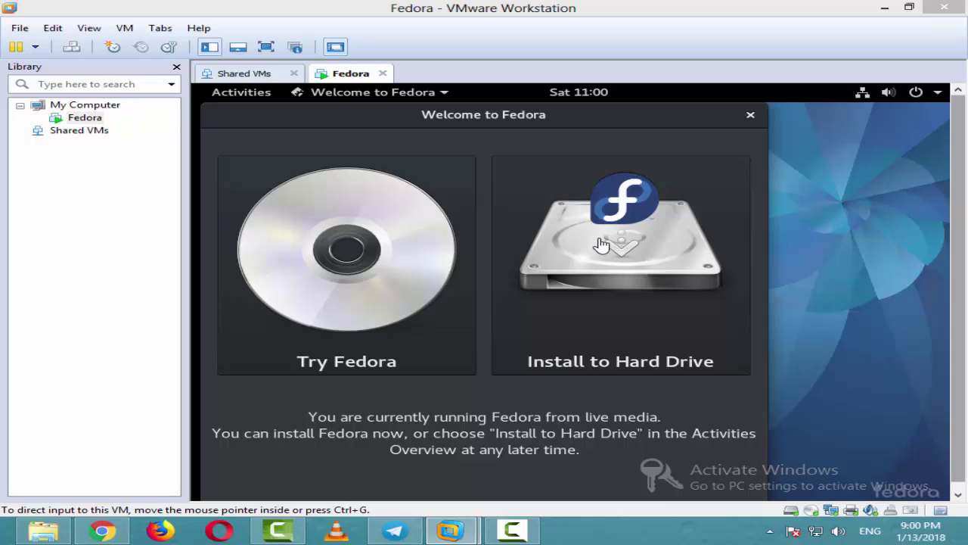
{"action": "key", "text": "F9"}
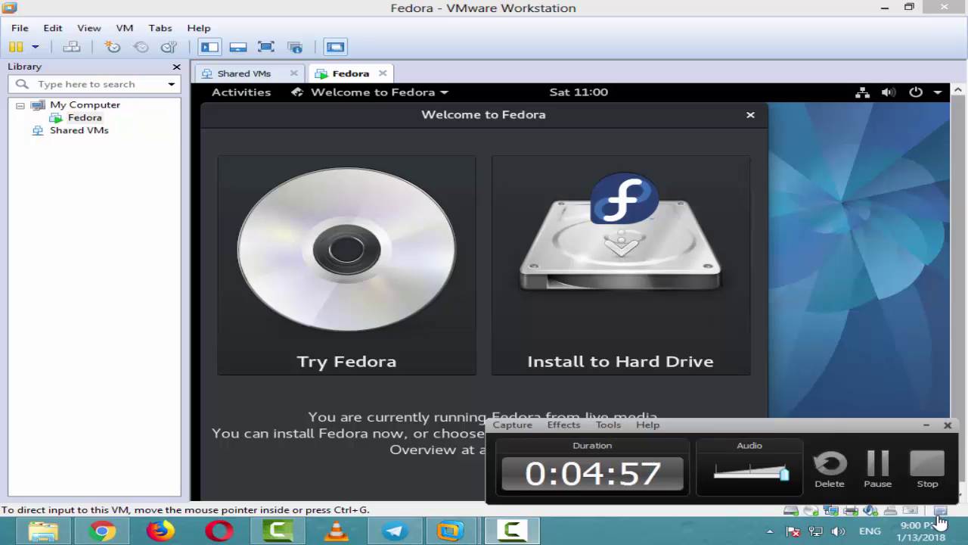
{"action": "key", "text": "F9"}
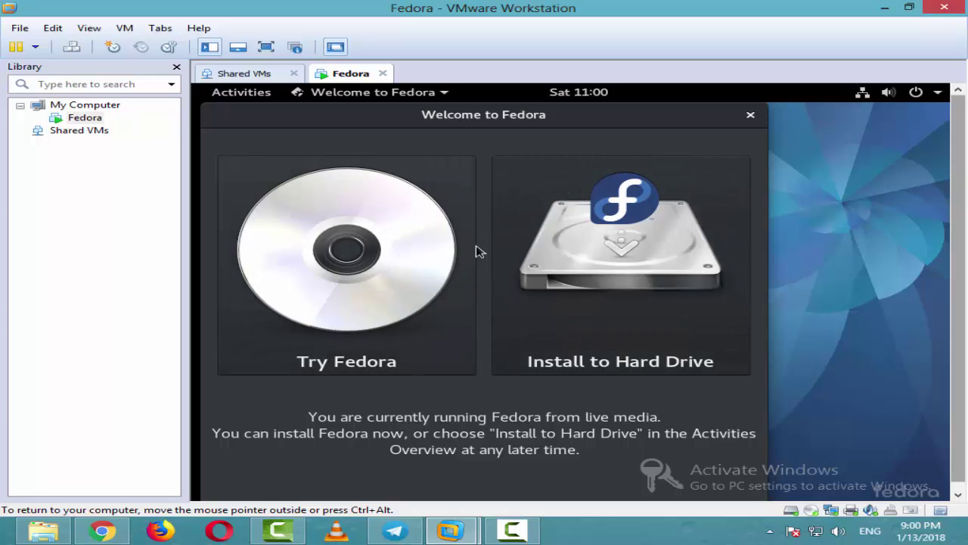
- Show the running Fedora virtual machine in full screen mode
{"action": "left_click", "coordinate": [265, 47]}
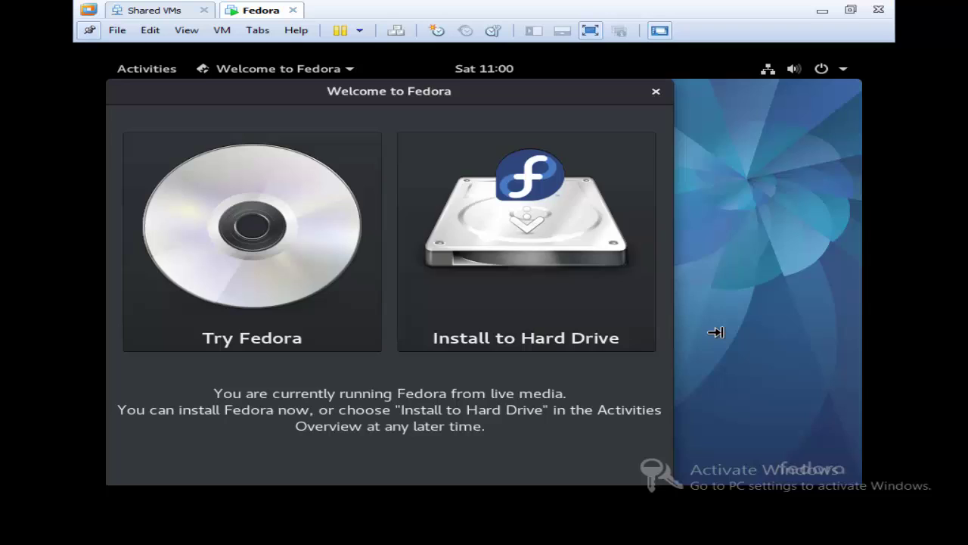
- Launch the Install to Hard Drive installer from the Fedora live desktop
{"action": "left_click", "coordinate": [597, 227]}
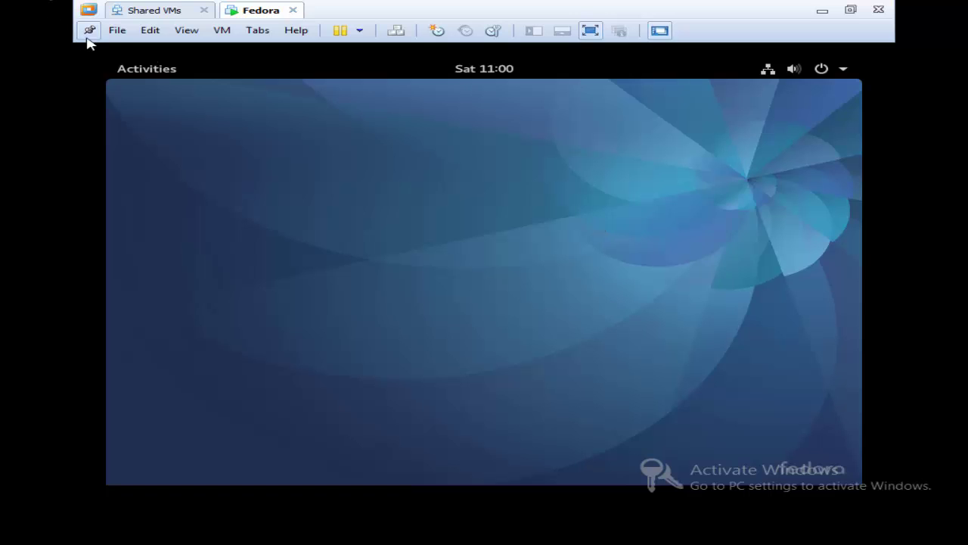
{"action": "key", "text": "super"}
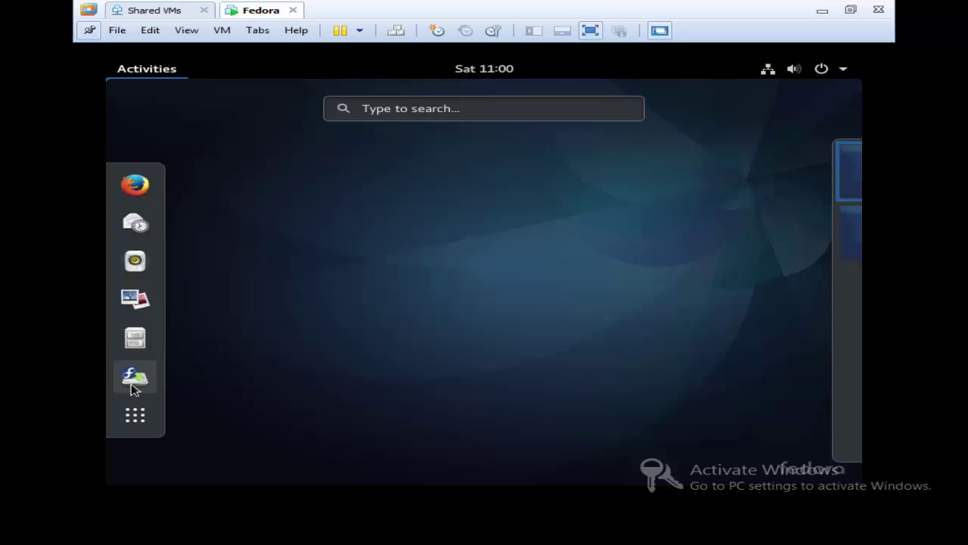
{"action": "left_click", "coordinate": [133, 384]}
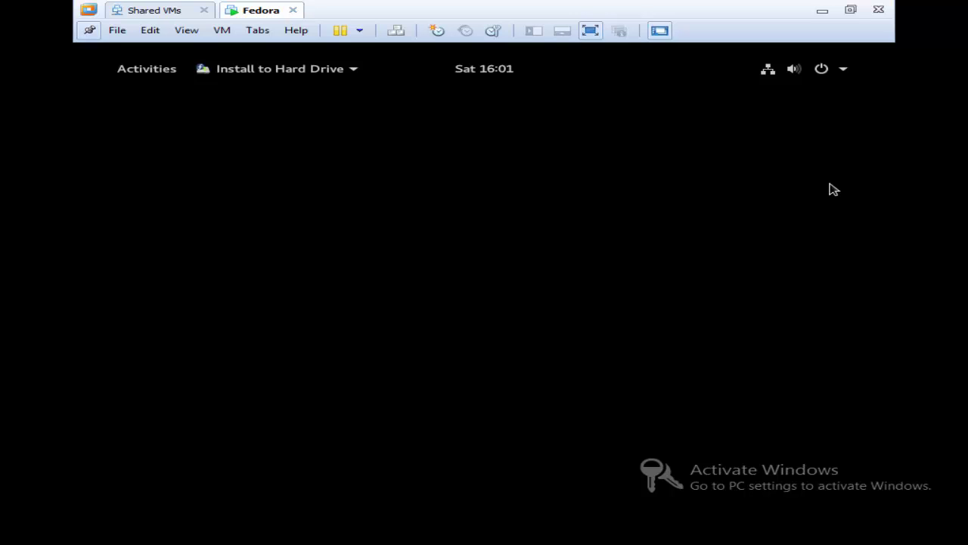
{"action": "left_click", "coordinate": [297, 71]}
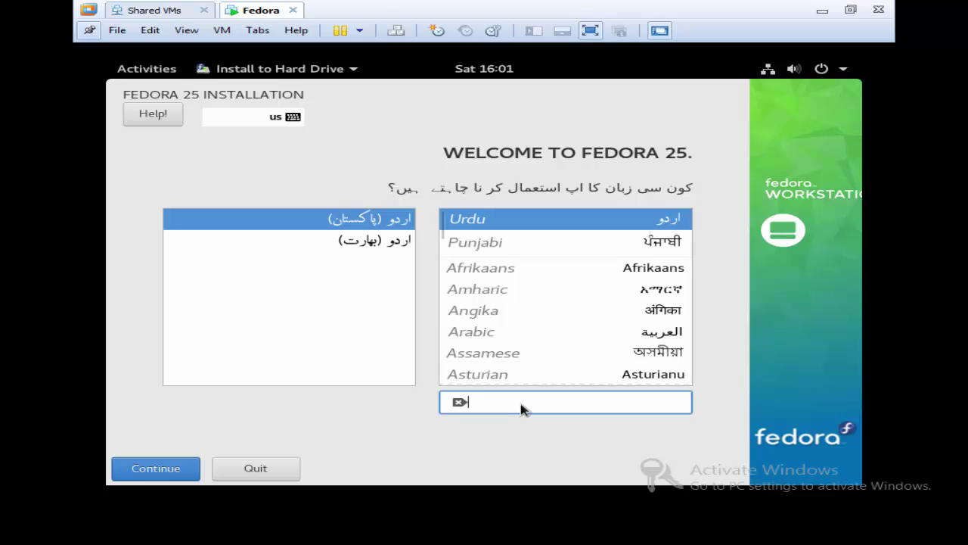
- Search the installer languages for "eng", choose English (United States) and continue to the installation summary
{"action": "type", "text": "deng"}
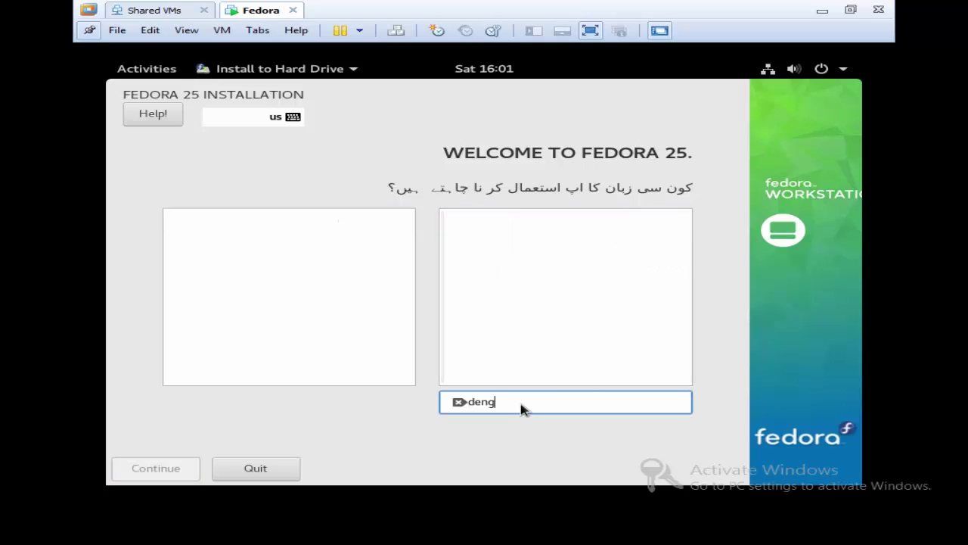
{"action": "key", "text": "BackSpace"}
{"action": "key", "text": "BackSpace"}
{"action": "key", "text": "BackSpace"}
{"action": "key", "text": "BackSpace"}
{"action": "type", "text": "e"}
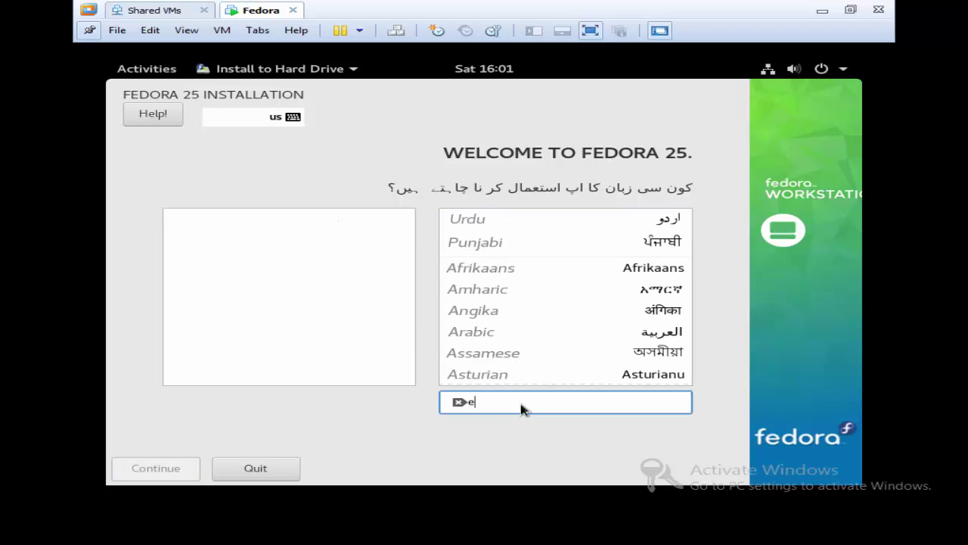
{"action": "type", "text": "ng"}
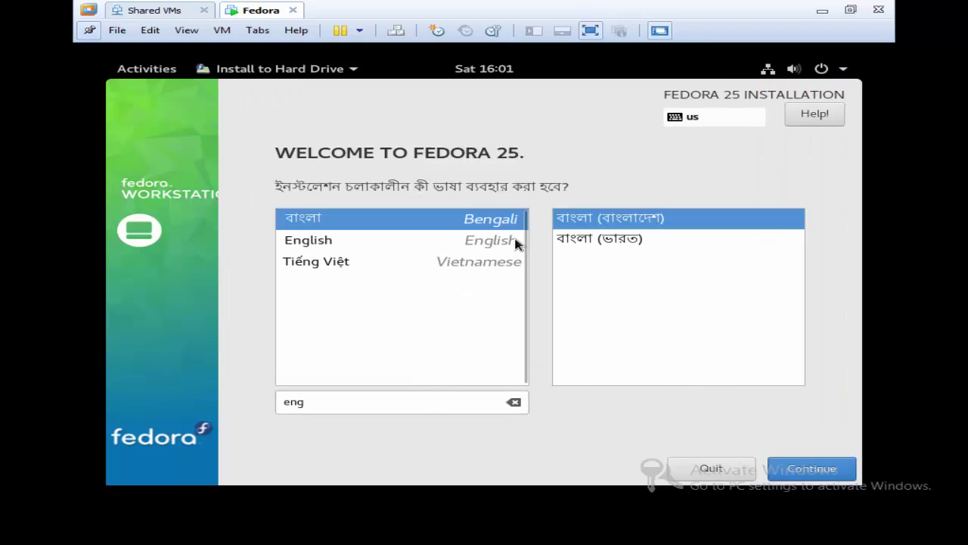
{"action": "left_click", "coordinate": [453, 240]}
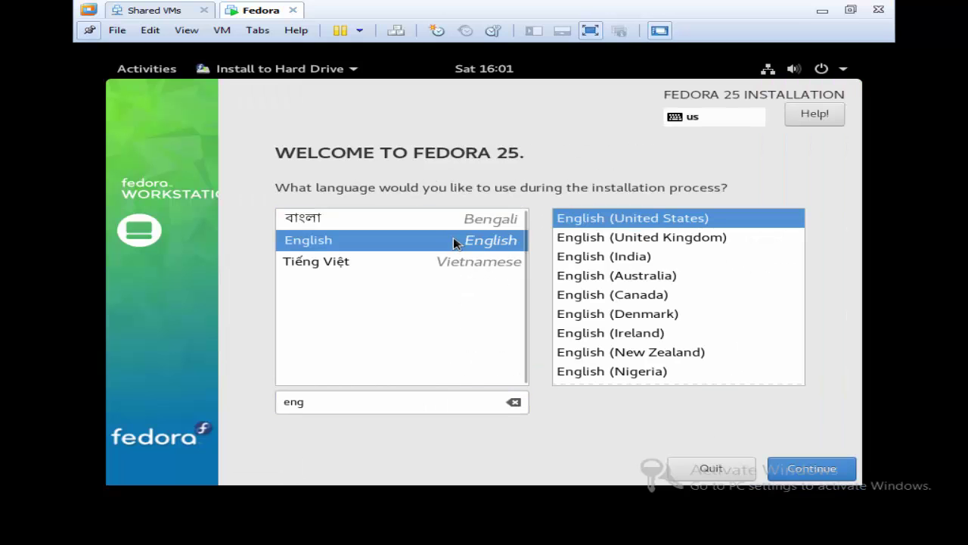
{"action": "left_click", "coordinate": [835, 472]}
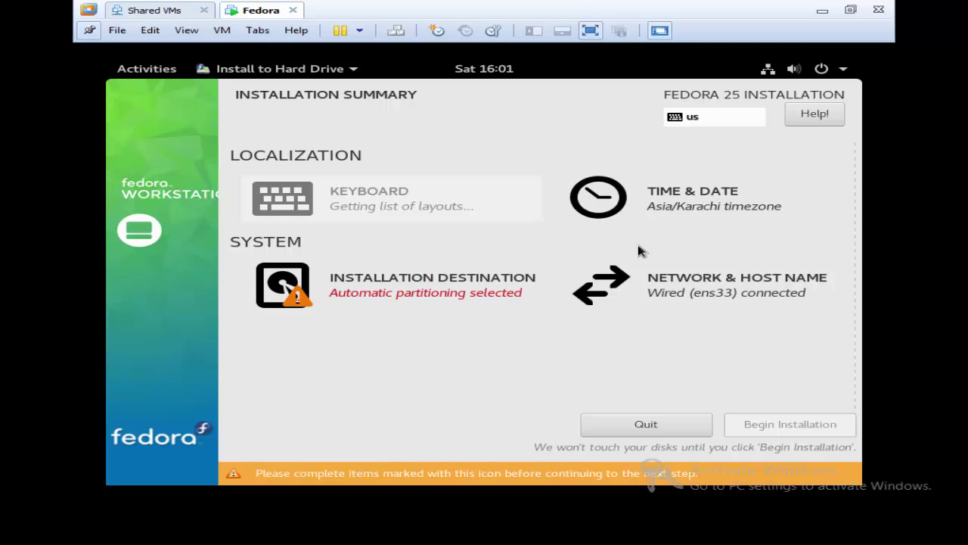
- Choose "I will configure partitioning" for the VMware virtual disk sda in the installation destination and proceed to manual partitioning
{"action": "left_click", "coordinate": [391, 281]}
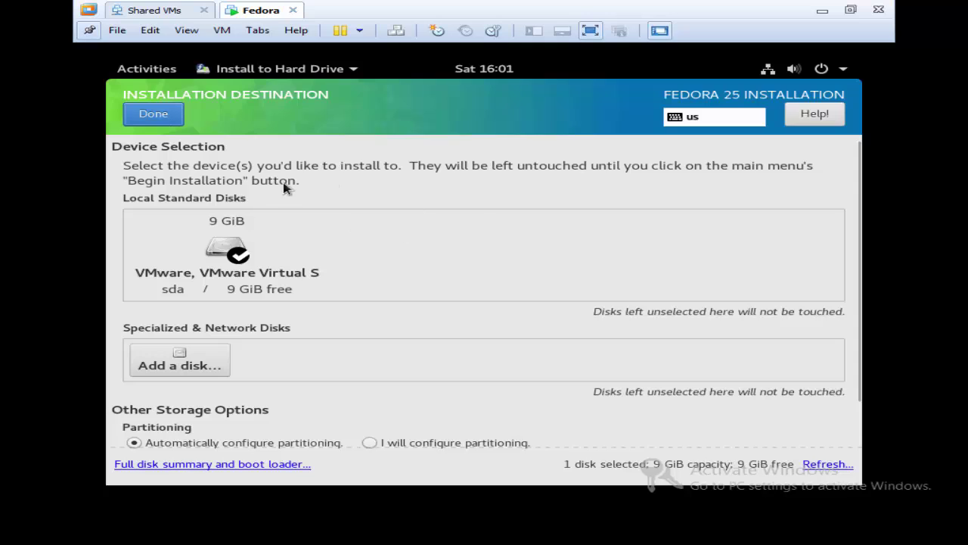
{"action": "scroll", "coordinate": [298, 364], "scroll_direction": "down", "scroll_amount": 2}
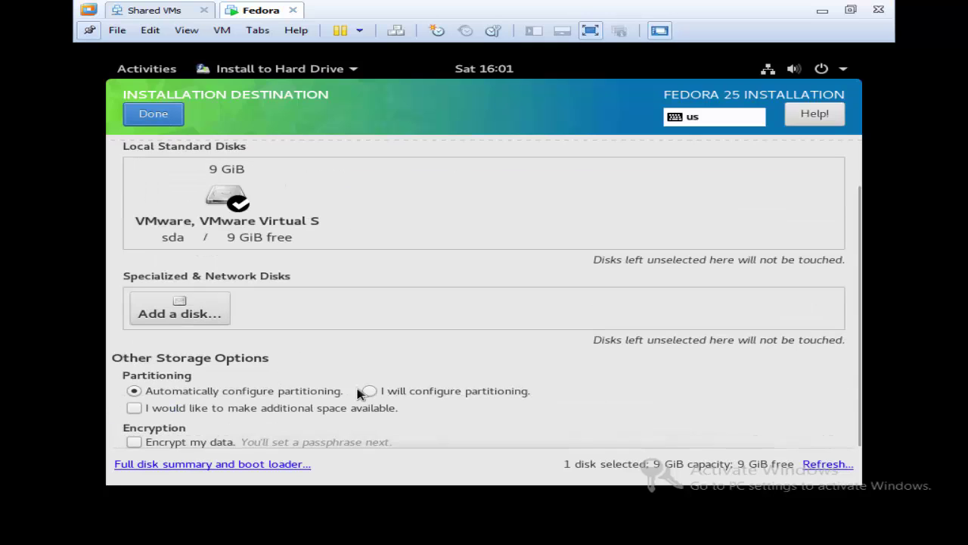
{"action": "left_click", "coordinate": [390, 391]}
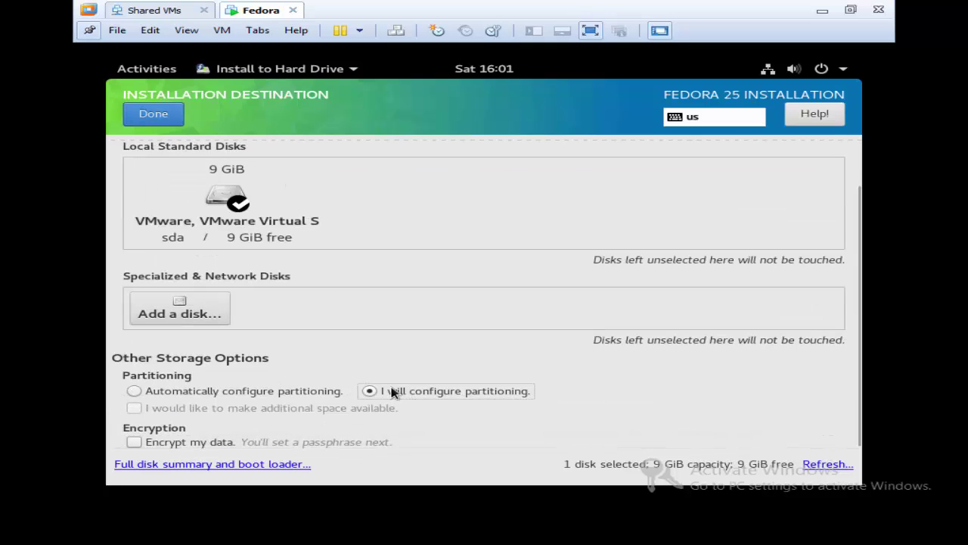
{"action": "left_click", "coordinate": [217, 227]}
{"action": "left_click", "coordinate": [219, 191]}
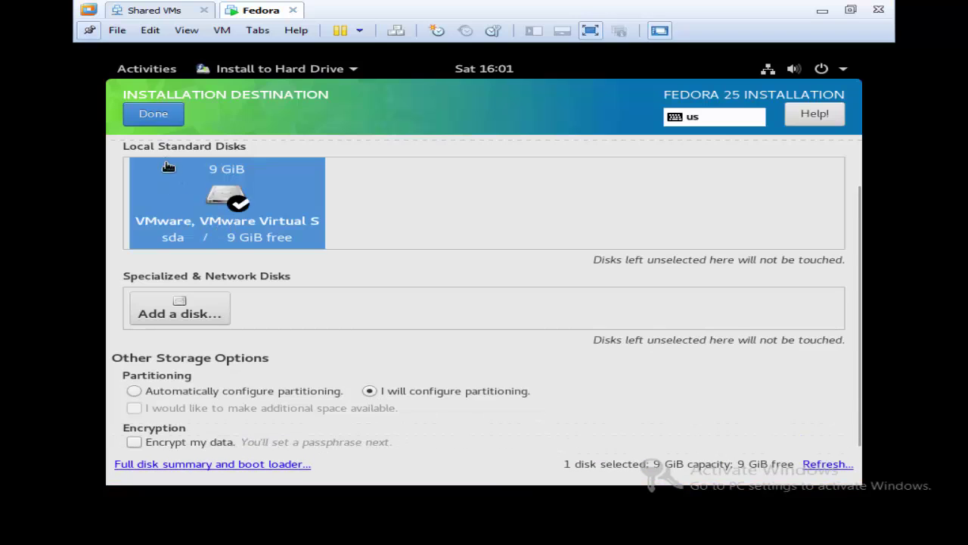
{"action": "left_click", "coordinate": [157, 118]}
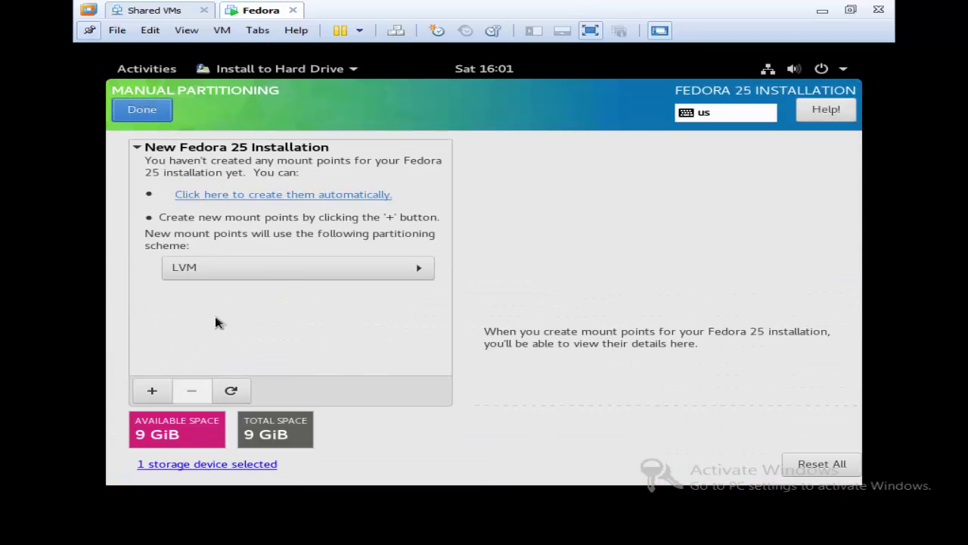
- Set the partitioning scheme to Standard Partition, check the summary of changes and return to custom partitioning
{"action": "left_click", "coordinate": [281, 272]}
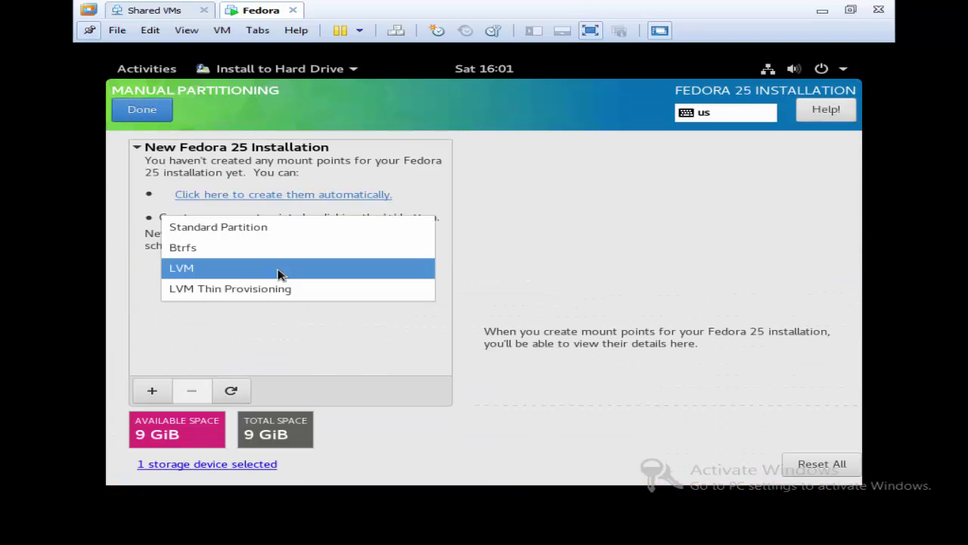
{"action": "left_click", "coordinate": [272, 229]}
{"action": "left_click", "coordinate": [133, 112]}
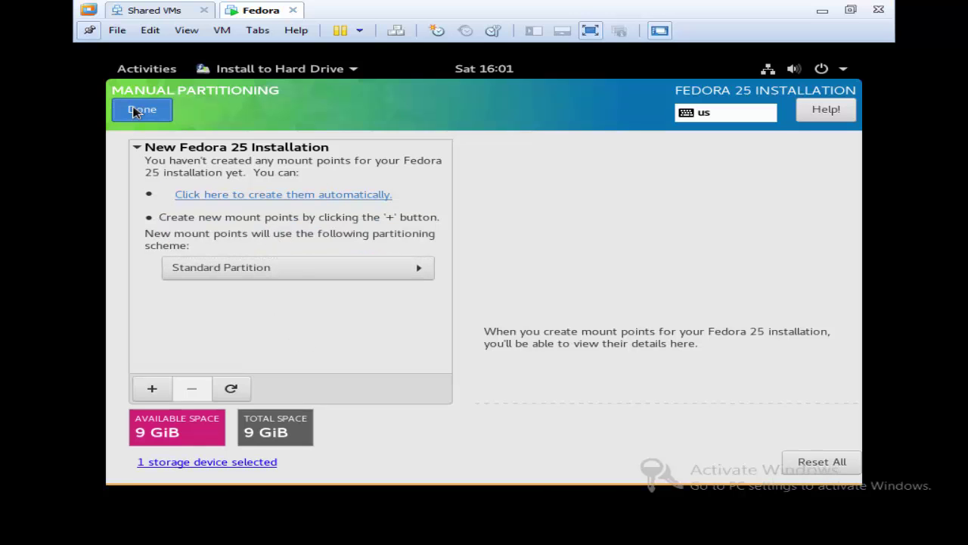
{"action": "left_click", "coordinate": [135, 112]}
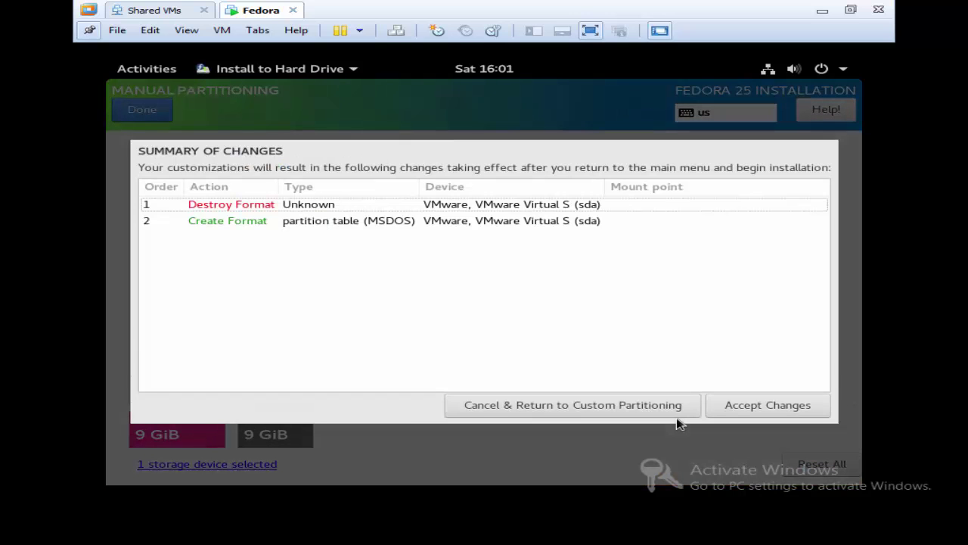
{"action": "left_click", "coordinate": [635, 405]}
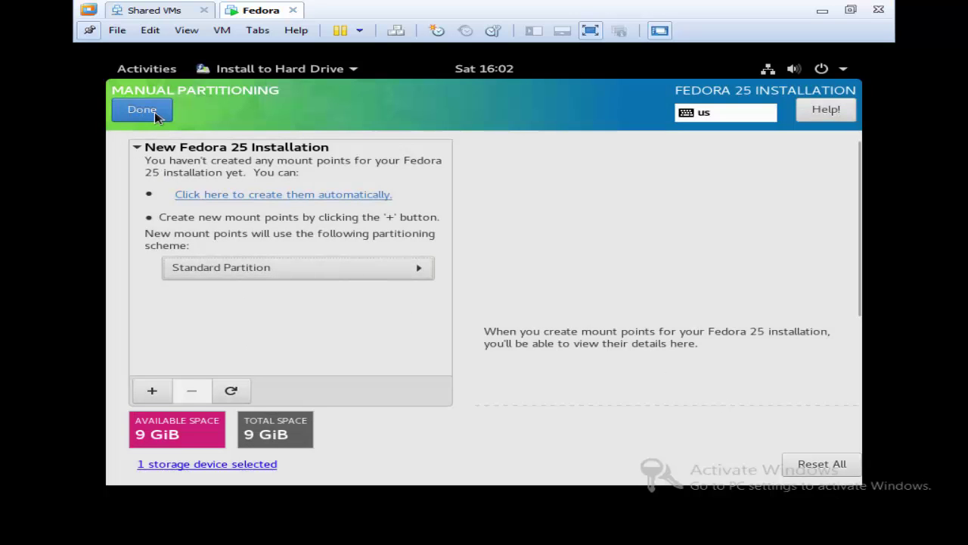
- Create the Fedora 25 mount points automatically, look at the root partition and accept the summary of changes
{"action": "left_click", "coordinate": [239, 194]}
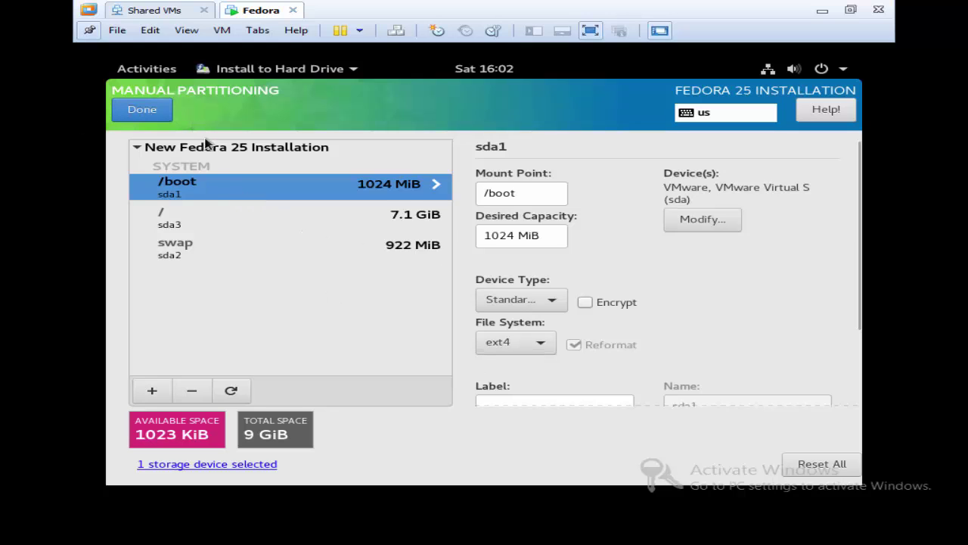
{"action": "left_click", "coordinate": [318, 226]}
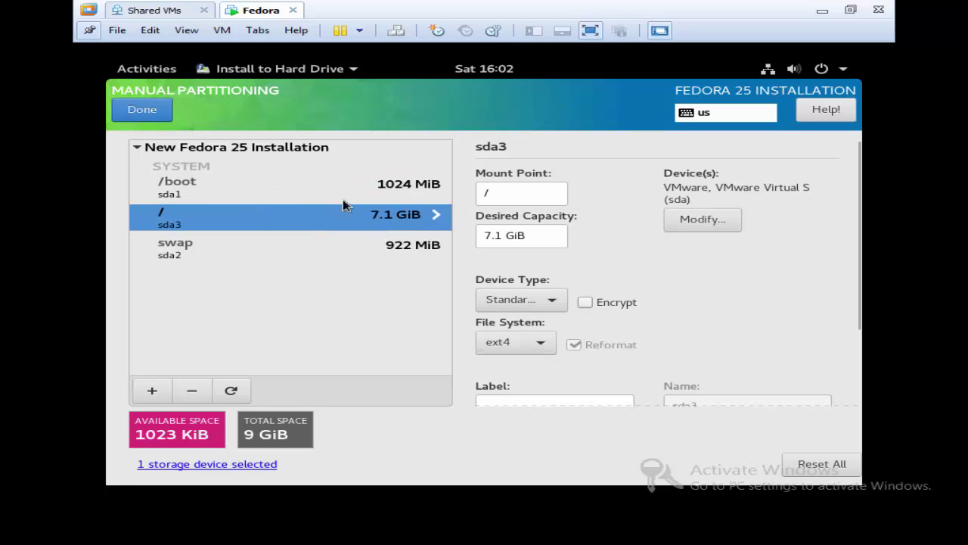
{"action": "left_click", "coordinate": [151, 119]}
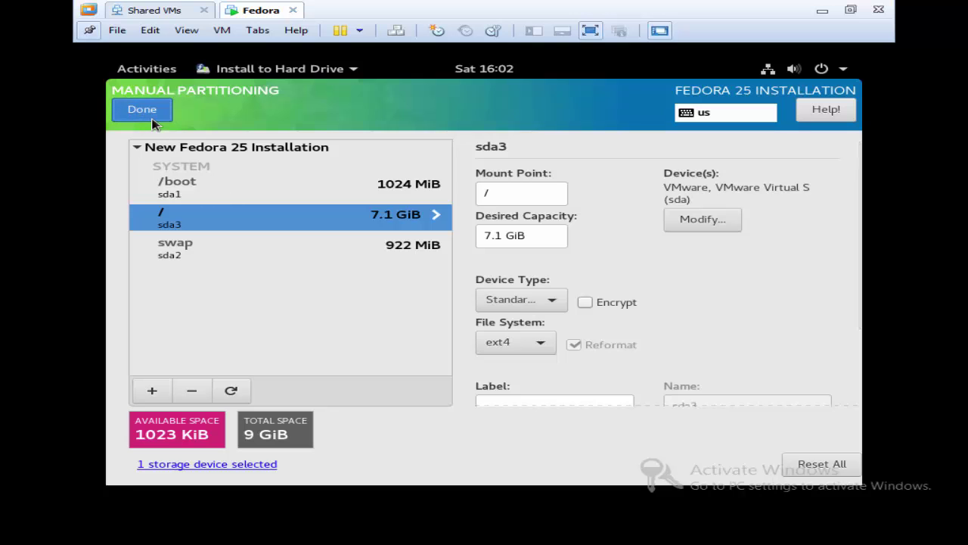
{"action": "left_click", "coordinate": [756, 404]}
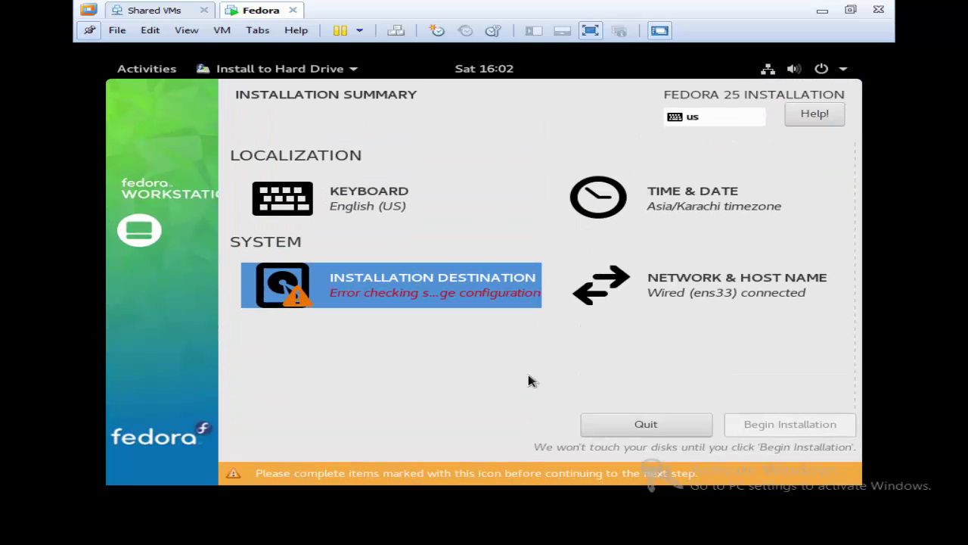
- Reopen the installation destination with disk sda kept selected, revisit the manual partitioning and accept its changes
{"action": "left_click", "coordinate": [458, 288]}
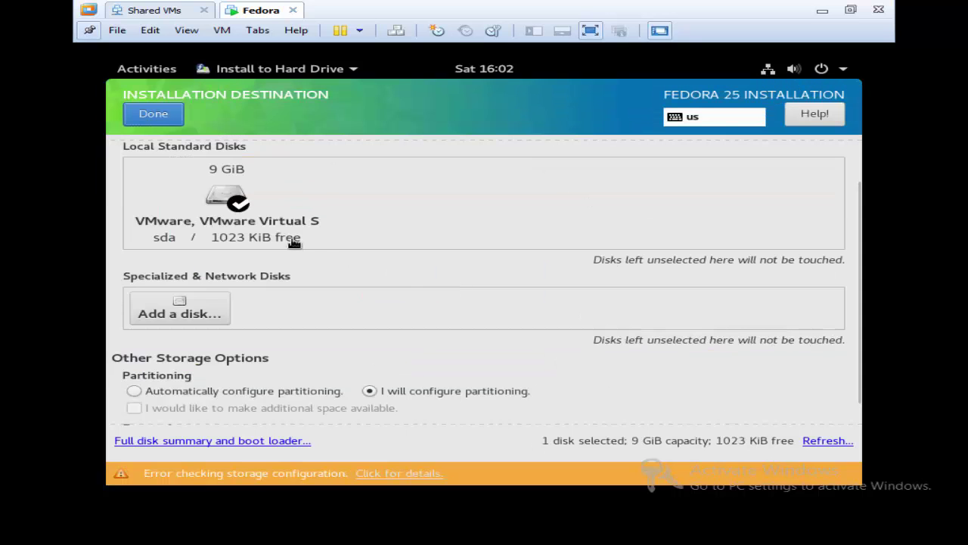
{"action": "left_click", "coordinate": [299, 241]}
{"action": "left_click", "coordinate": [299, 242]}
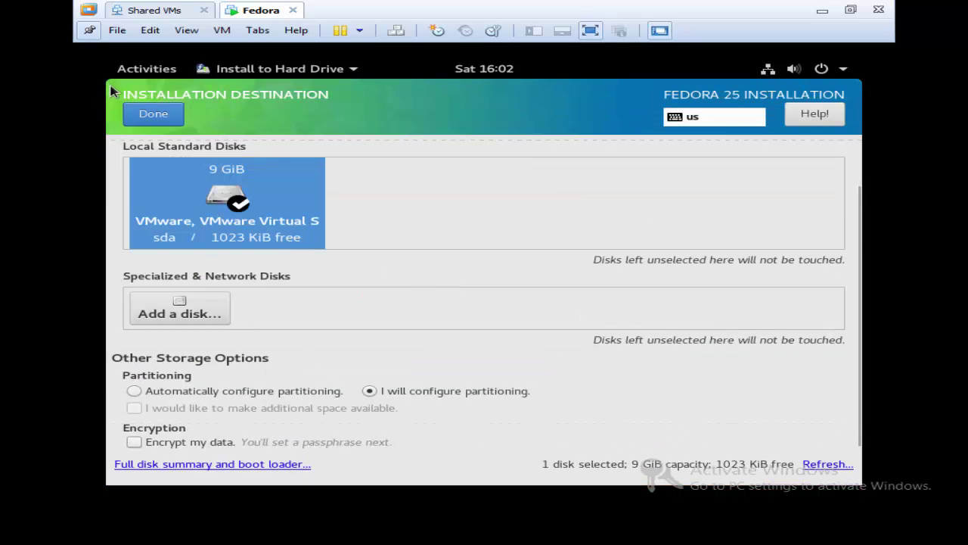
{"action": "left_click", "coordinate": [152, 118]}
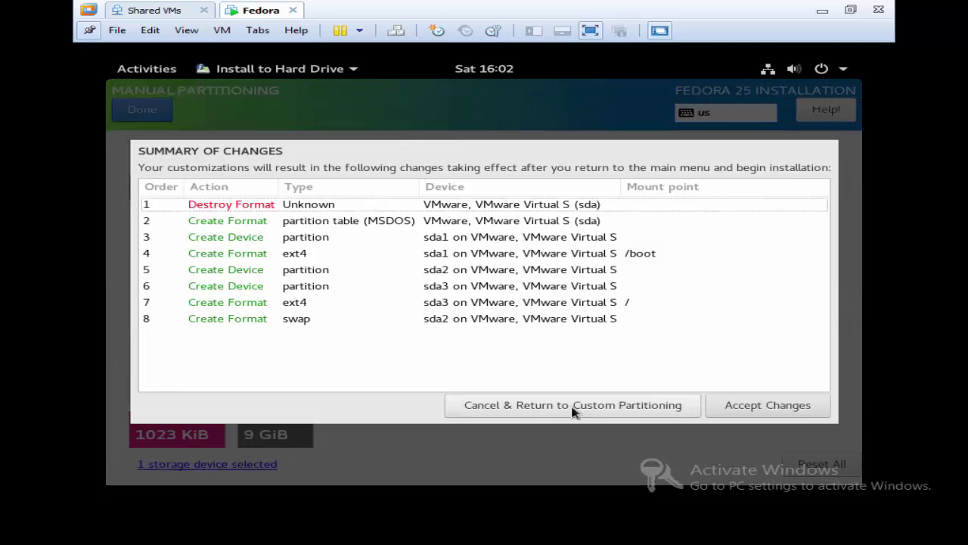
{"action": "left_click", "coordinate": [482, 404]}
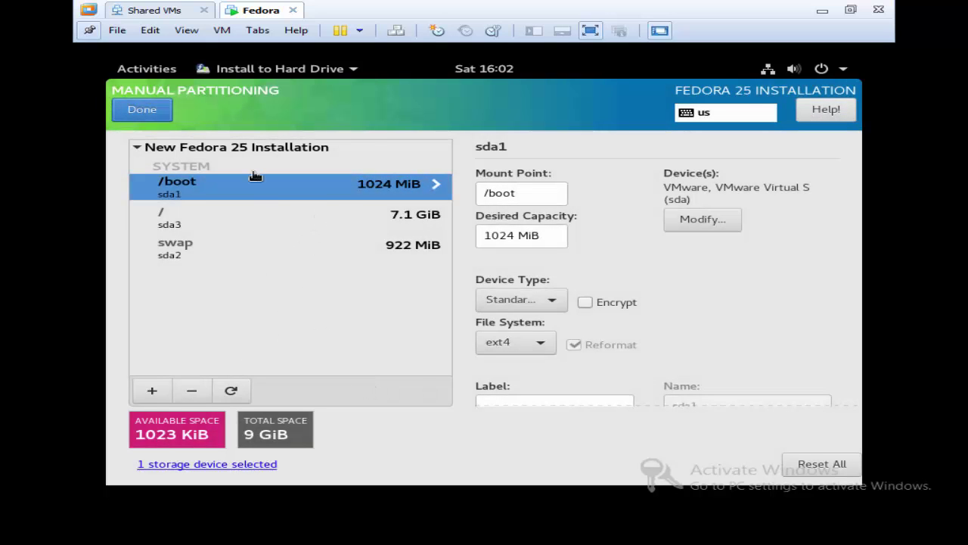
{"action": "left_click", "coordinate": [146, 111]}
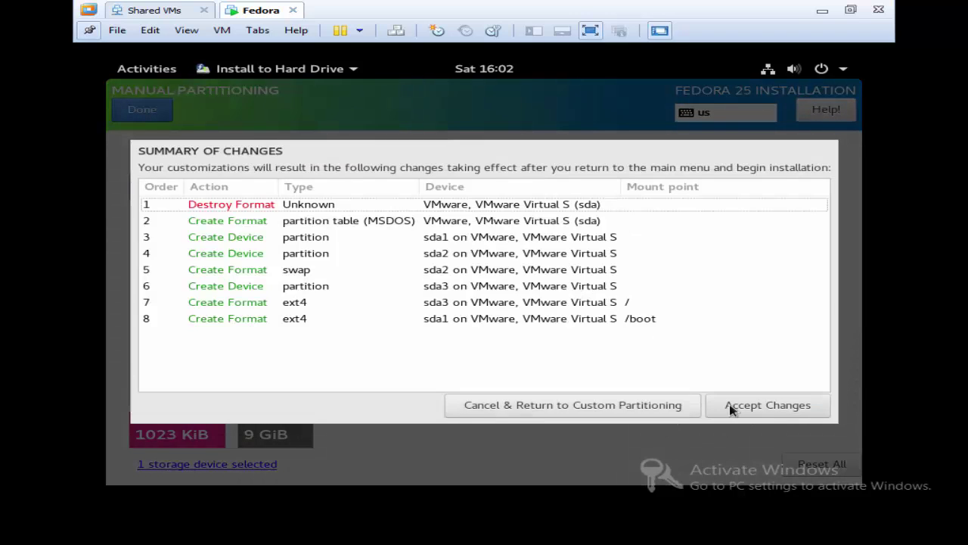
{"action": "left_click", "coordinate": [732, 405]}
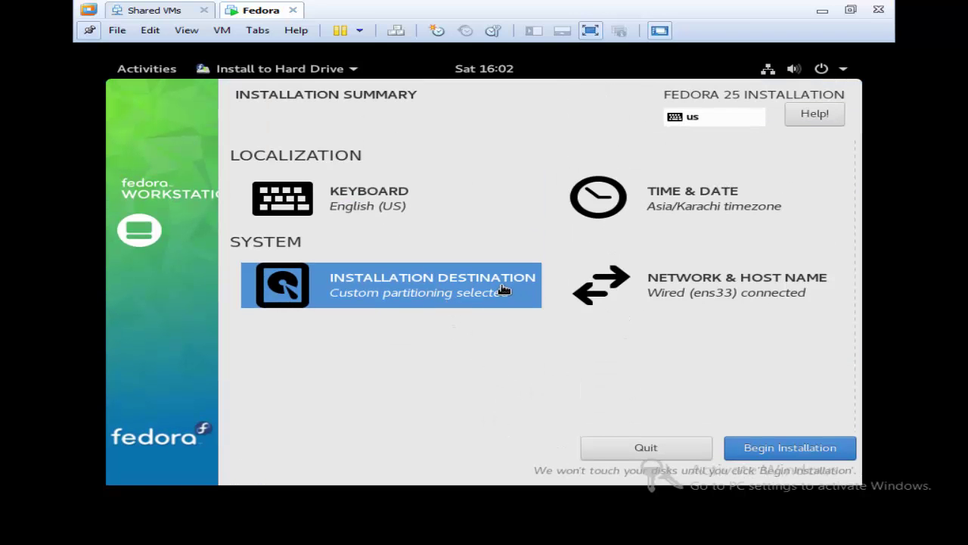
- Reconfirm the custom partition layout from the installation destination and begin the Fedora installation
{"action": "left_click", "coordinate": [444, 288]}
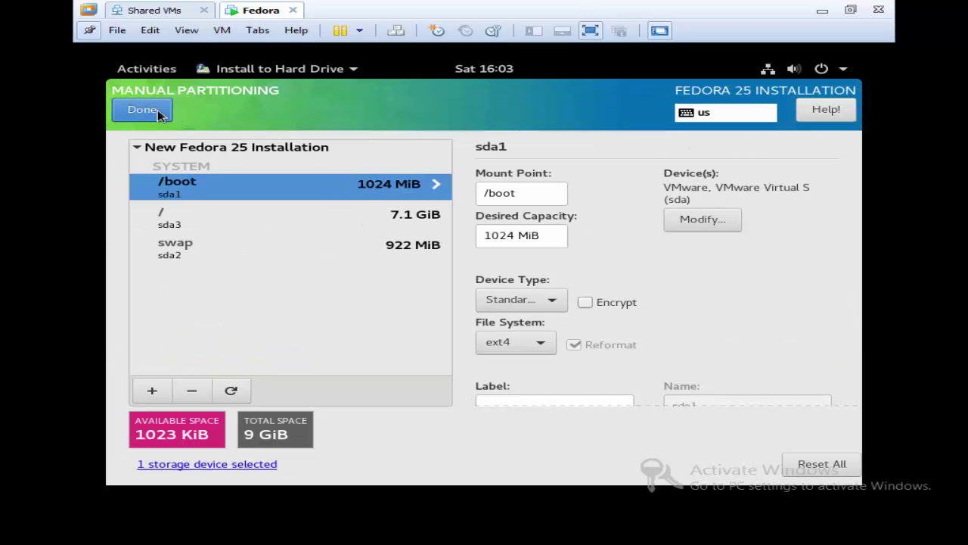
{"action": "left_click", "coordinate": [142, 110]}
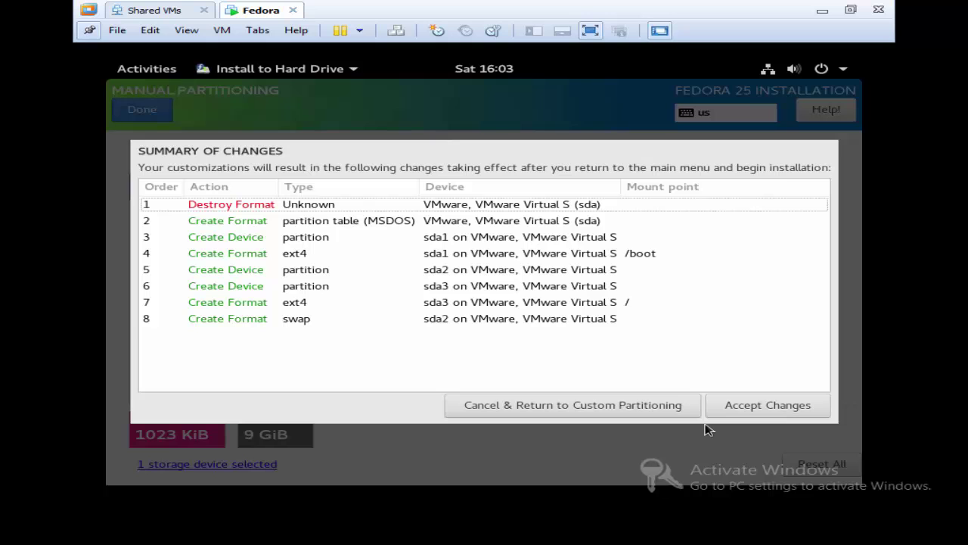
{"action": "left_click", "coordinate": [738, 414]}
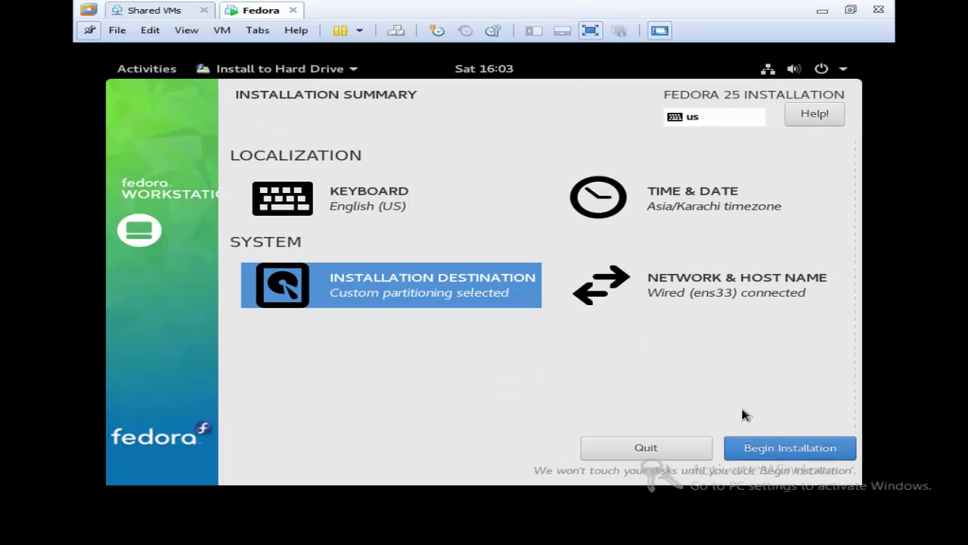
{"action": "left_click", "coordinate": [778, 448]}
{"action": "left_click", "coordinate": [779, 450]}
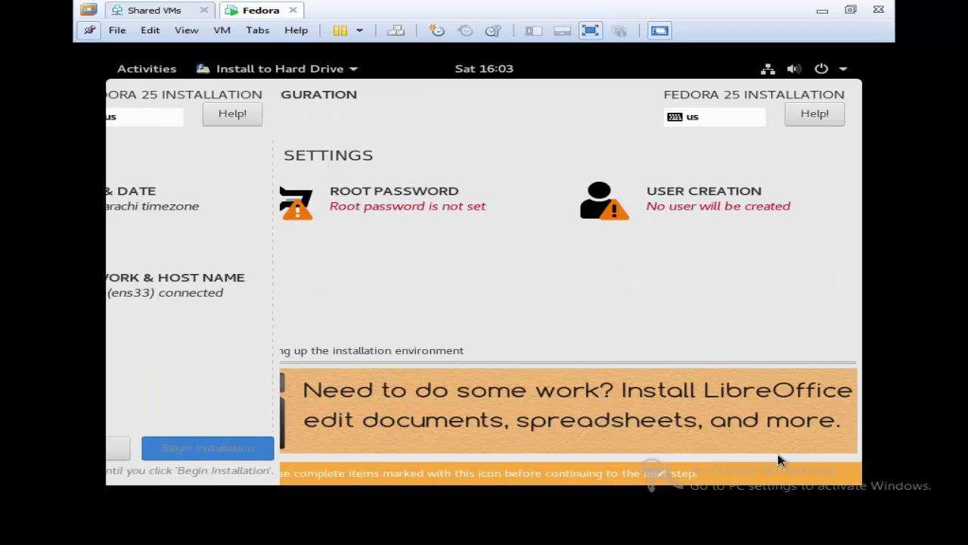
- Open the root password settings, enter the root password and reveal it in plain text
{"action": "left_click", "coordinate": [409, 211]}
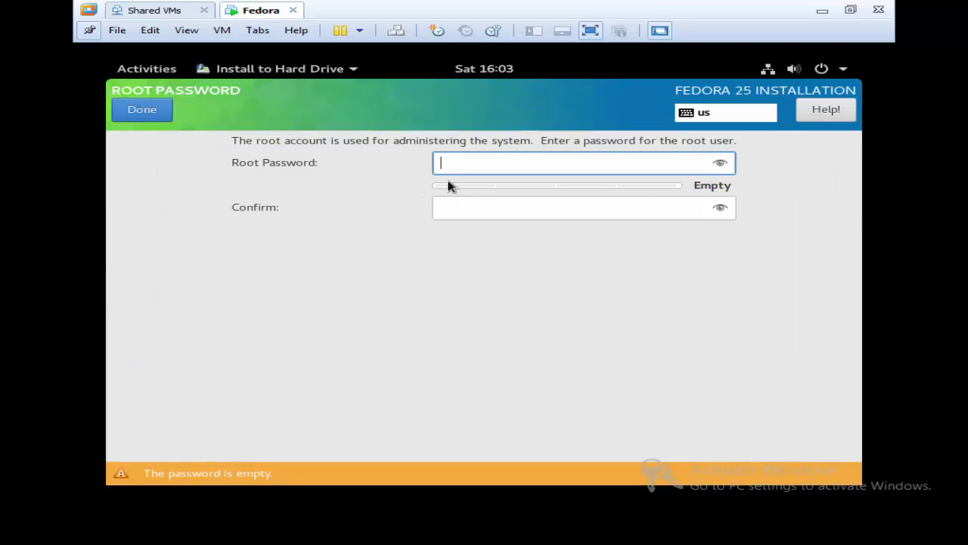
{"action": "type", "text": "•"}
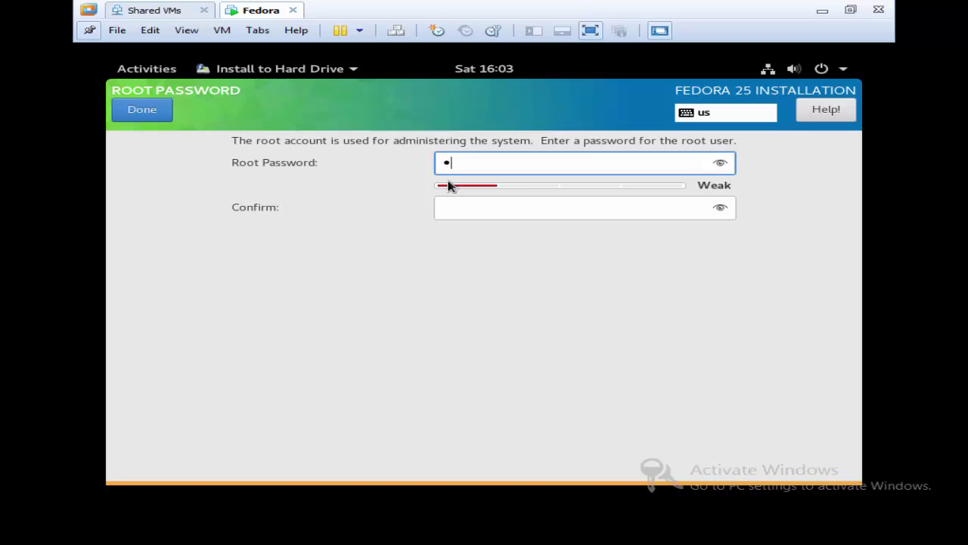
{"action": "key", "text": "BackSpace"}
{"action": "type", "text": "••"}
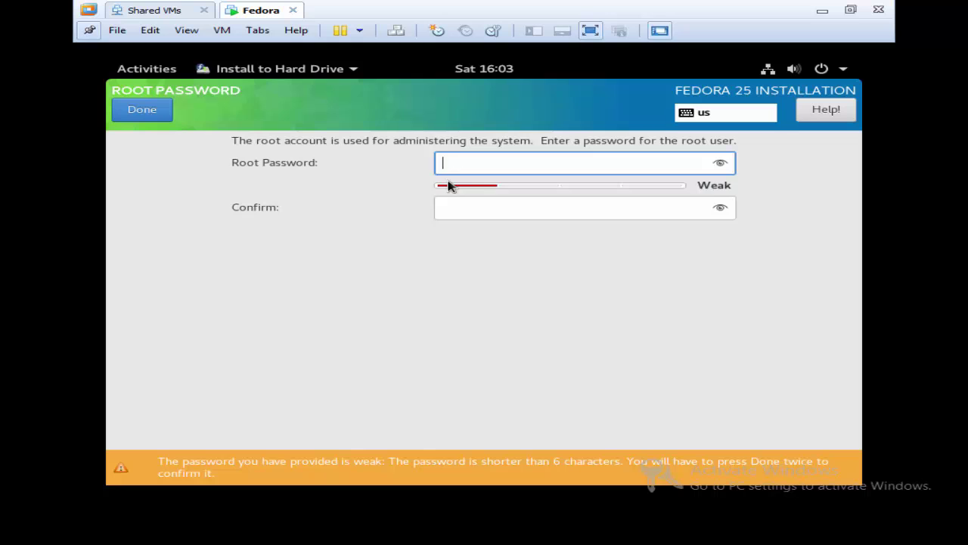
{"action": "type", "text": "••••"}
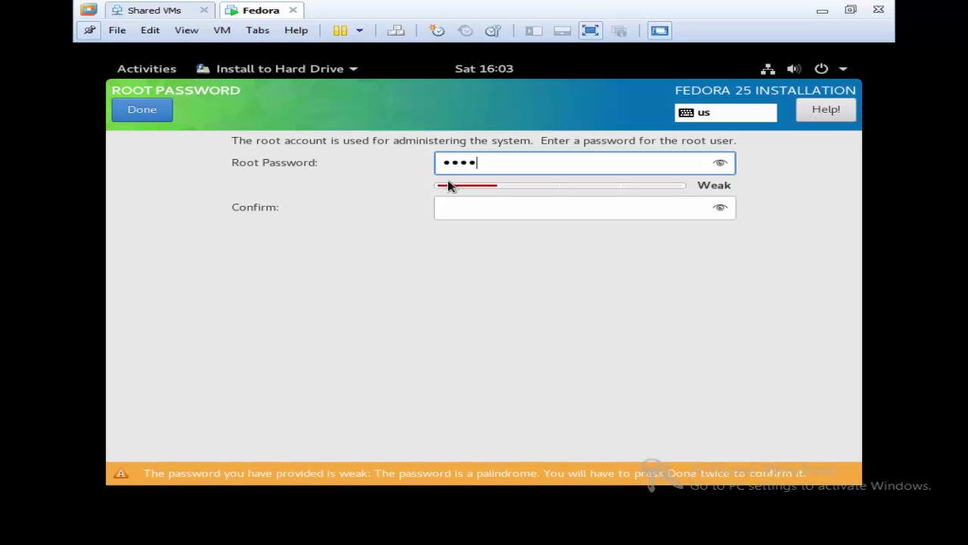
{"action": "type", "text": "•••"}
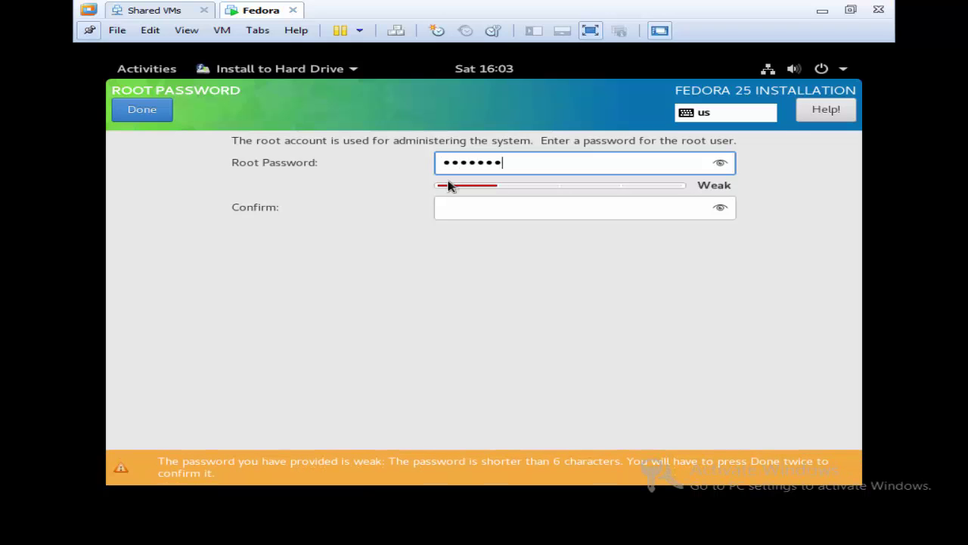
{"action": "type", "text": "••••"}
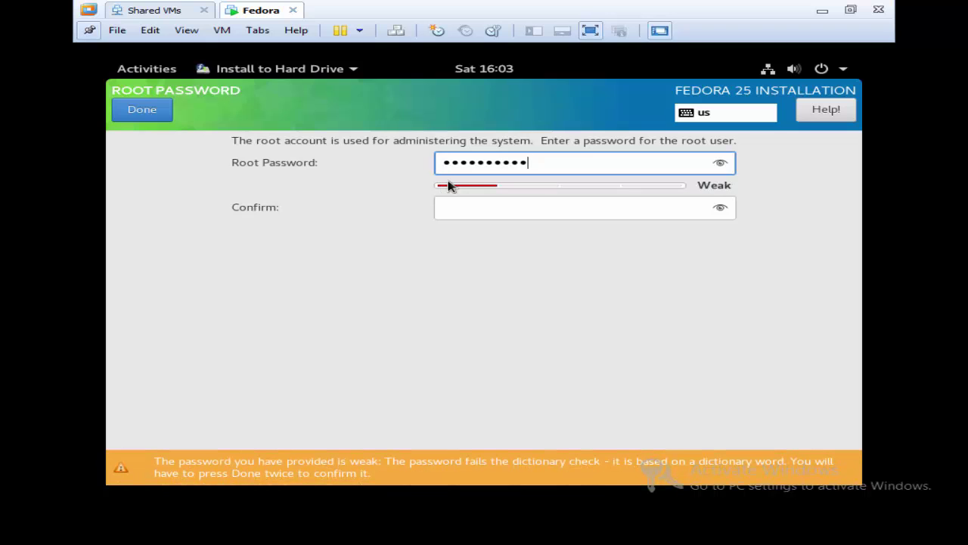
{"action": "type", "text": "•••"}
{"action": "type", "text": "s"}
{"action": "left_click", "coordinate": [719, 164]}
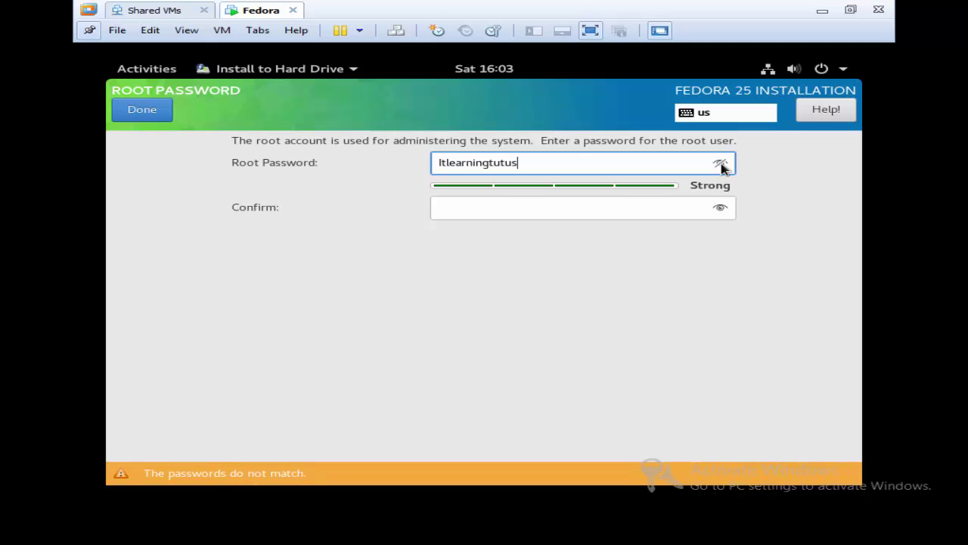
- Copy the root password into the Confirm field, reveal it there and accept the root password settings
{"action": "left_click_drag", "start_coordinate": [575, 162], "coordinate": [441, 162]}
{"action": "right_click", "coordinate": [443, 162]}
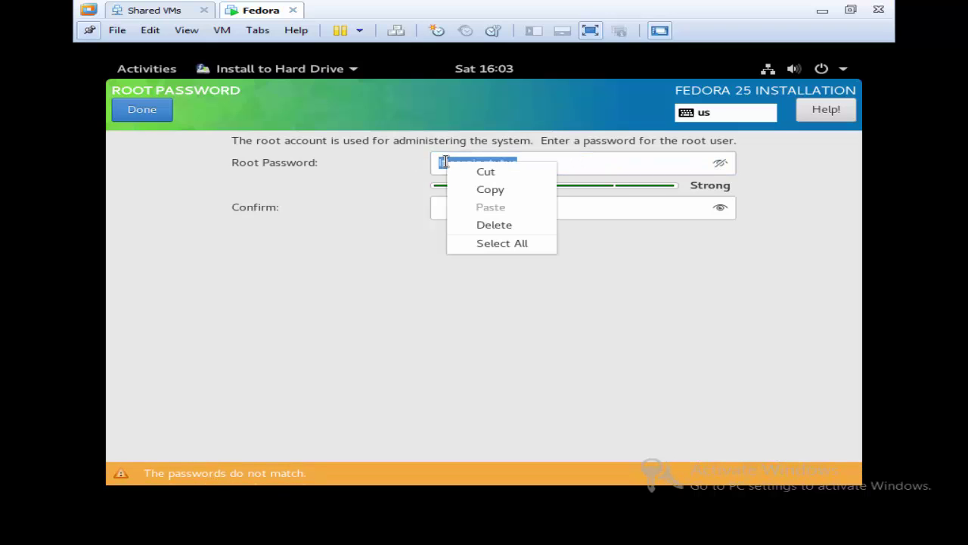
{"action": "left_click", "coordinate": [489, 189]}
{"action": "right_click", "coordinate": [496, 218]}
{"action": "left_click", "coordinate": [534, 258]}
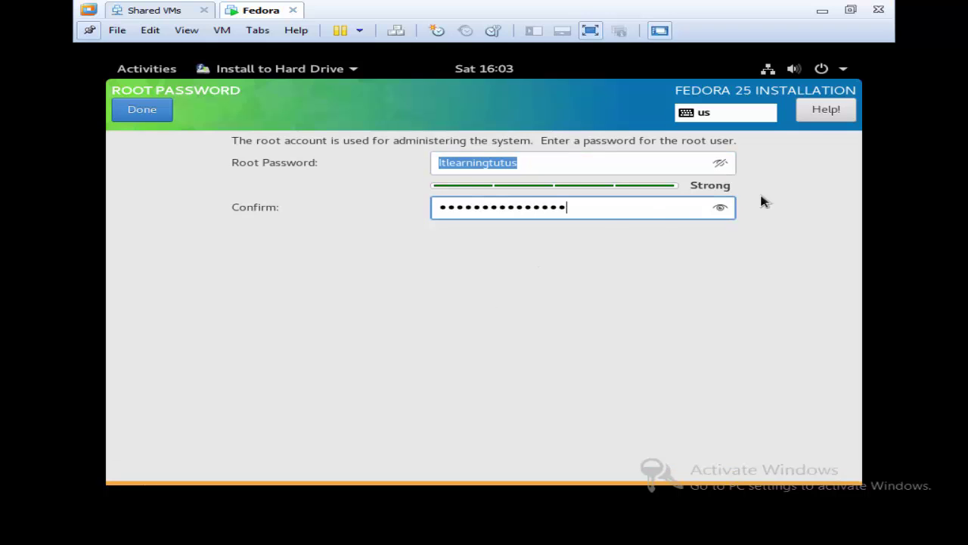
{"action": "left_click", "coordinate": [720, 207]}
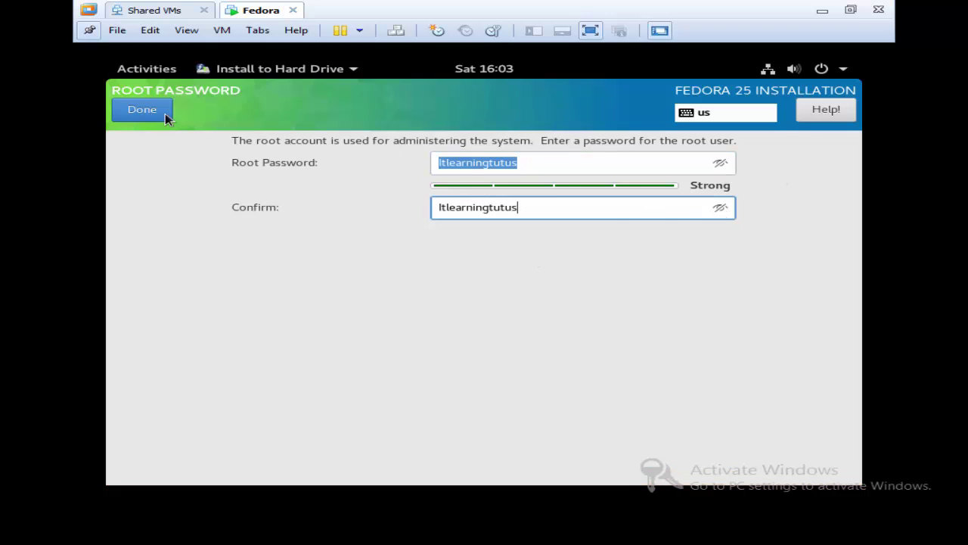
{"action": "left_click", "coordinate": [142, 110]}
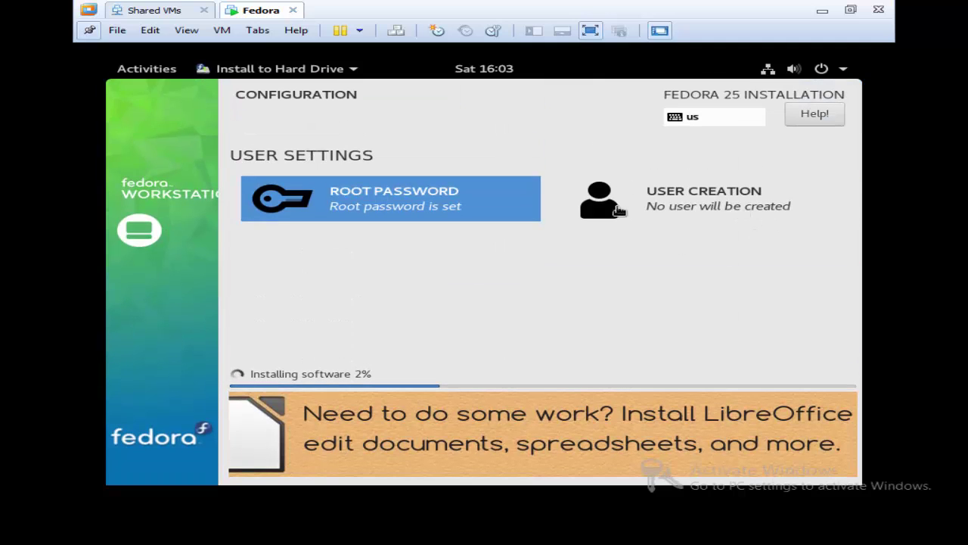
- Open the user creation settings and paste the copied text as the new user's full name
{"action": "left_click", "coordinate": [711, 195]}
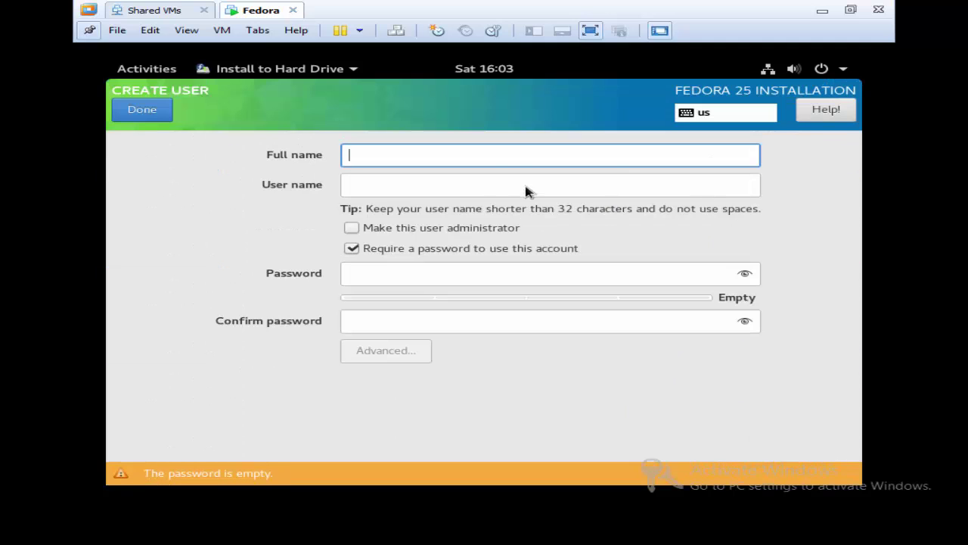
{"action": "right_click", "coordinate": [504, 156]}
{"action": "left_click", "coordinate": [569, 201]}
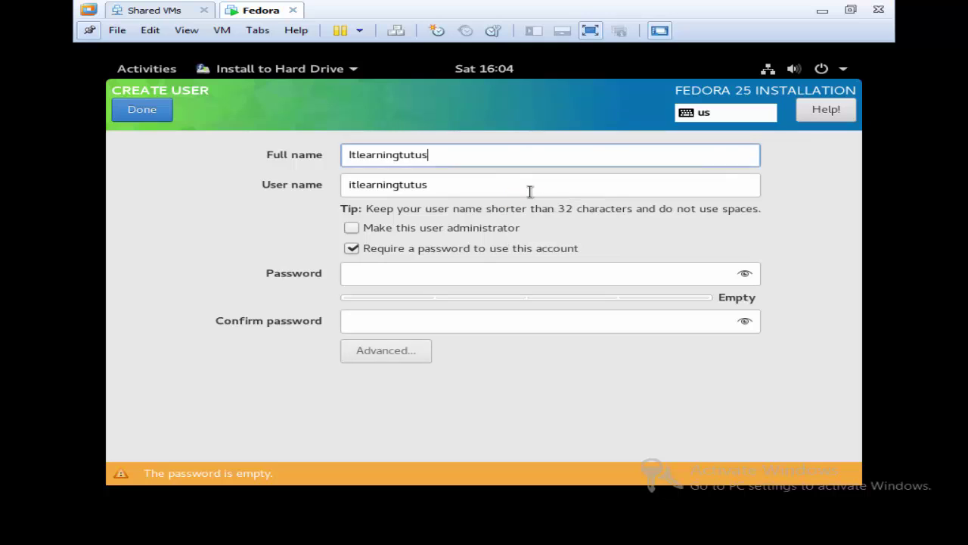
- Try the copied text as the new user's password and confirmation, and clear both password fields
{"action": "right_click", "coordinate": [394, 277]}
{"action": "left_click", "coordinate": [369, 277]}
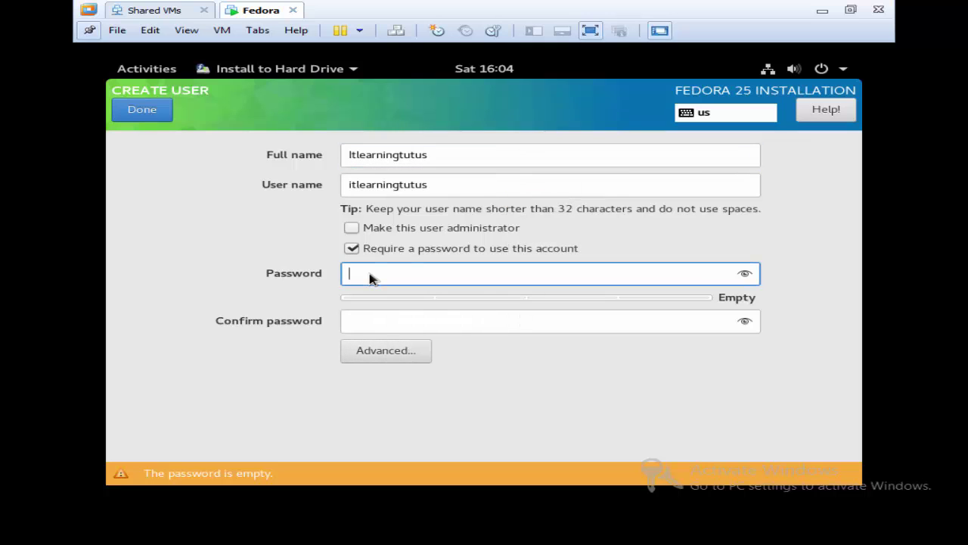
{"action": "right_click", "coordinate": [369, 276]}
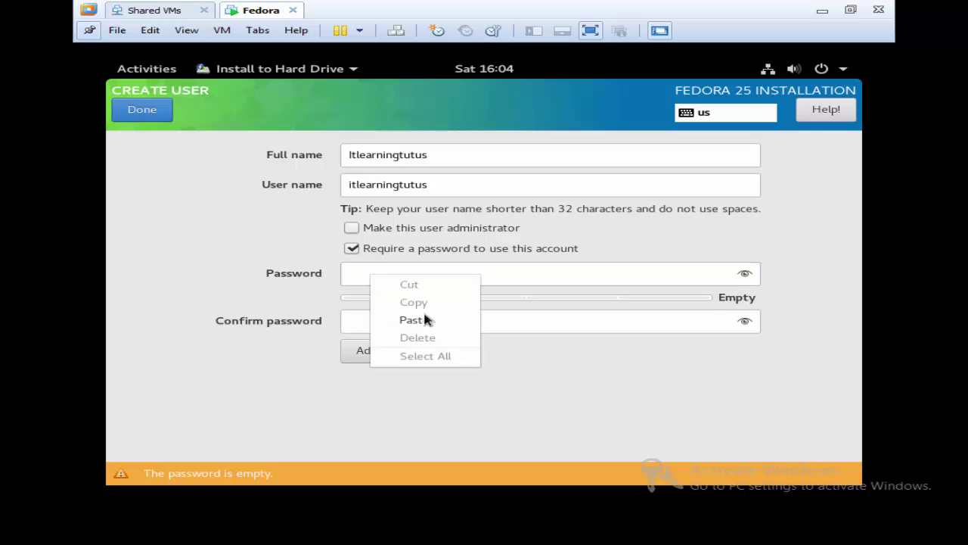
{"action": "left_click", "coordinate": [428, 318]}
{"action": "right_click", "coordinate": [417, 325]}
{"action": "left_click", "coordinate": [460, 366]}
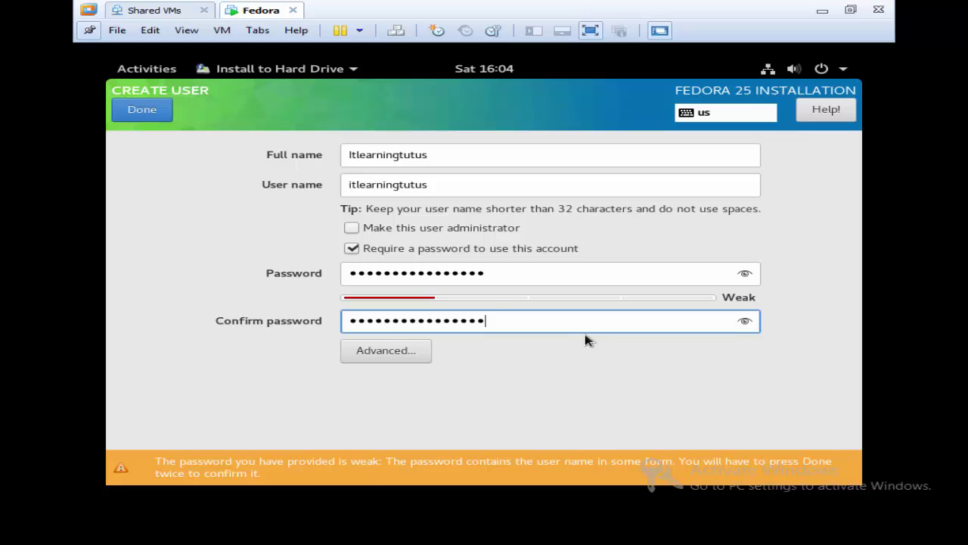
{"action": "left_click_drag", "start_coordinate": [486, 317], "coordinate": [166, 325]}
{"action": "key", "text": "BackSpace"}
{"action": "left_click_drag", "start_coordinate": [474, 275], "coordinate": [143, 273]}
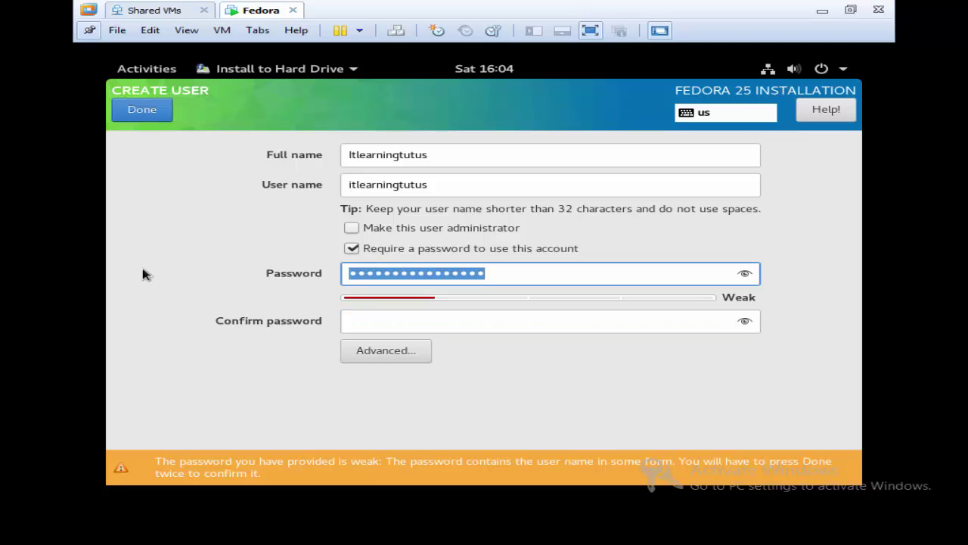
{"action": "key", "text": "BackSpace"}
- Enter a different account password in the Password and Confirm password fields and accept the new user
{"action": "type", "text": "i"}
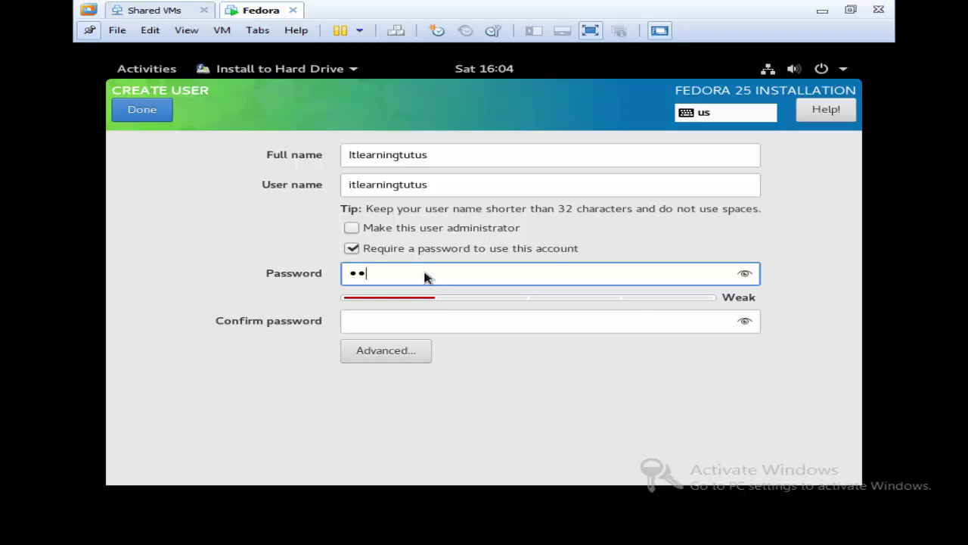
{"action": "key", "text": "Tab"}
{"action": "type", "text": "******"}
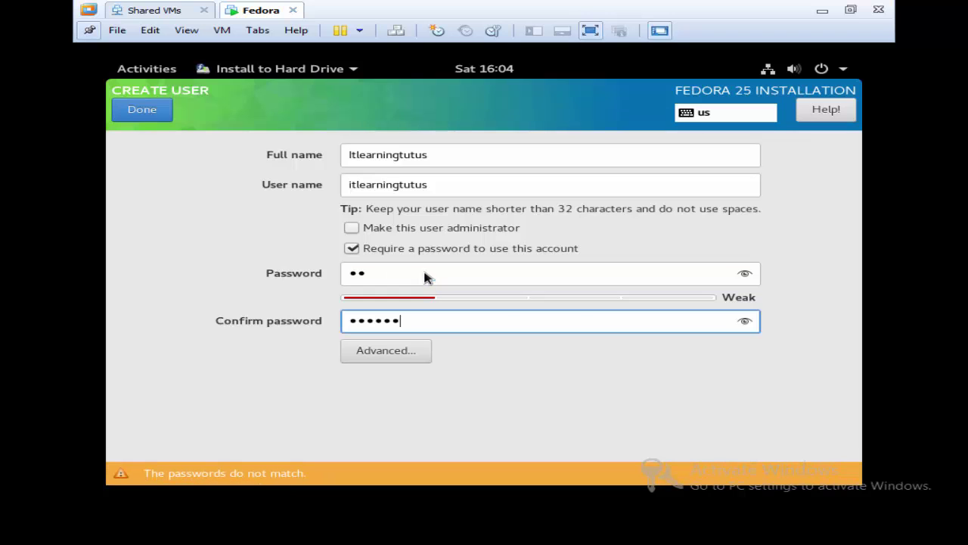
{"action": "left_click", "coordinate": [425, 274]}
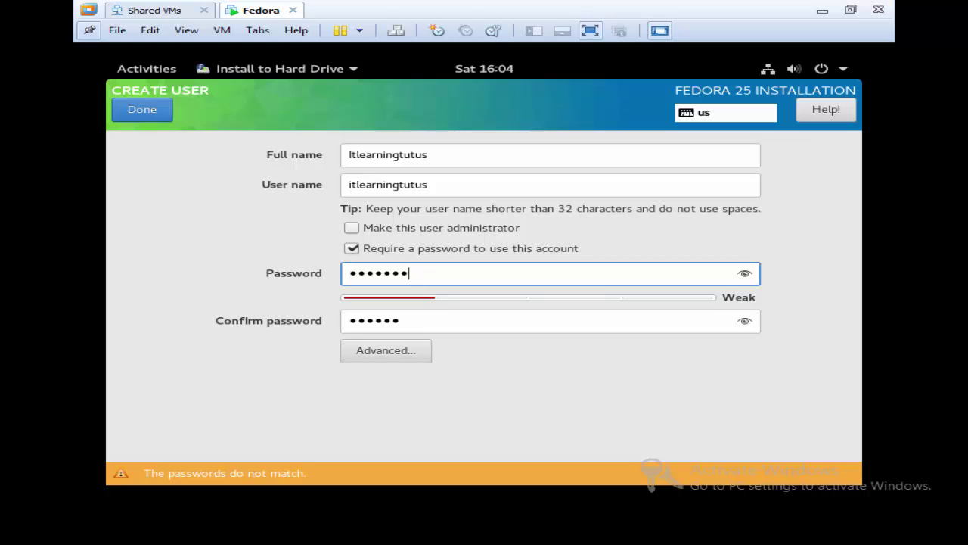
{"action": "type", "text": "******"}
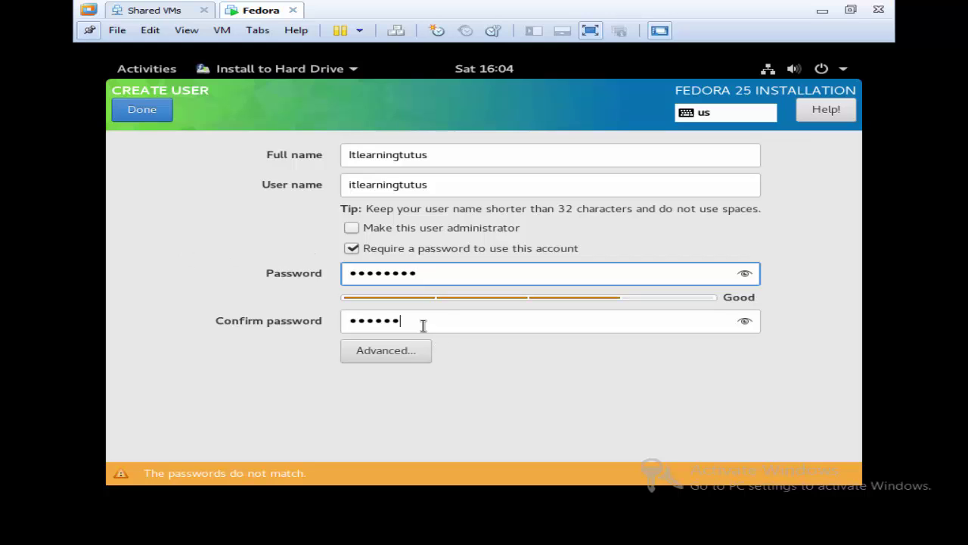
{"action": "left_click", "coordinate": [422, 326]}
{"action": "double_click", "coordinate": [357, 326]}
{"action": "type", "text": "********"}
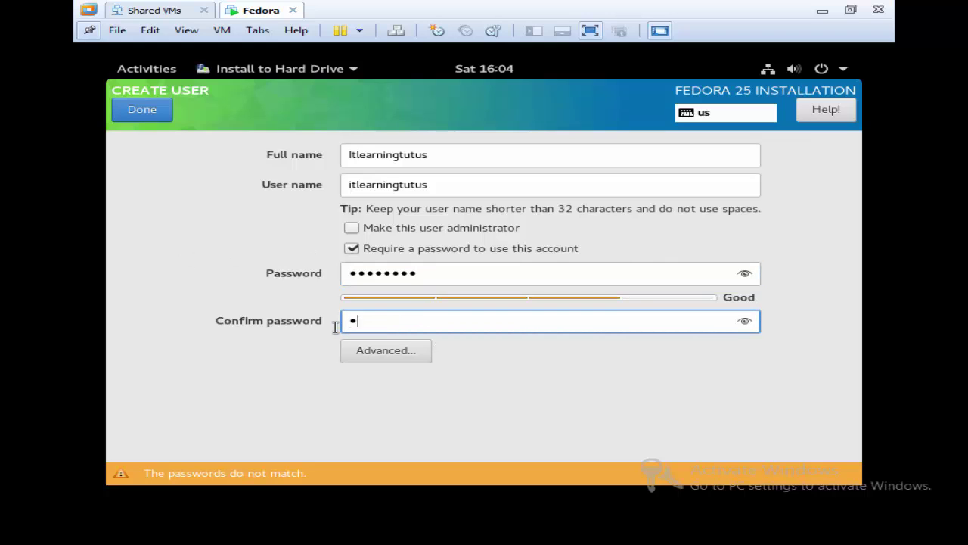
{"action": "type", "text": "*"}
{"action": "left_click", "coordinate": [142, 110]}
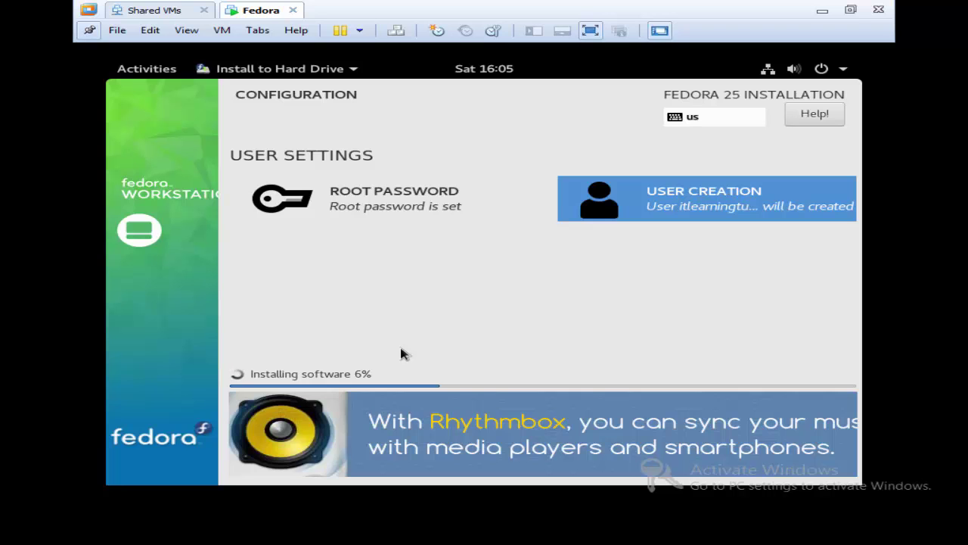
- Take the Fedora virtual machine out of full-screen mode
{"action": "left_click", "coordinate": [590, 31]}
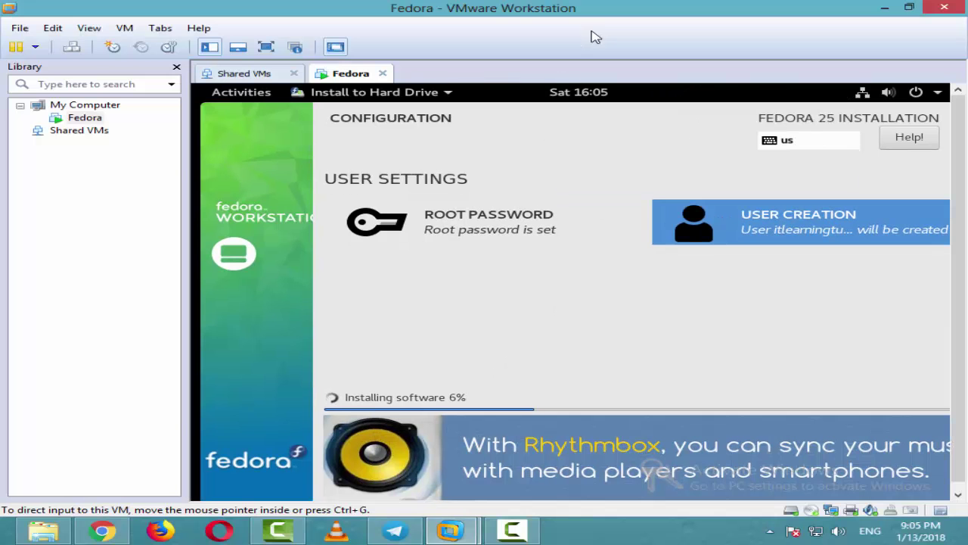
{"action": "left_click", "coordinate": [514, 533]}
{"action": "left_click", "coordinate": [832, 460]}
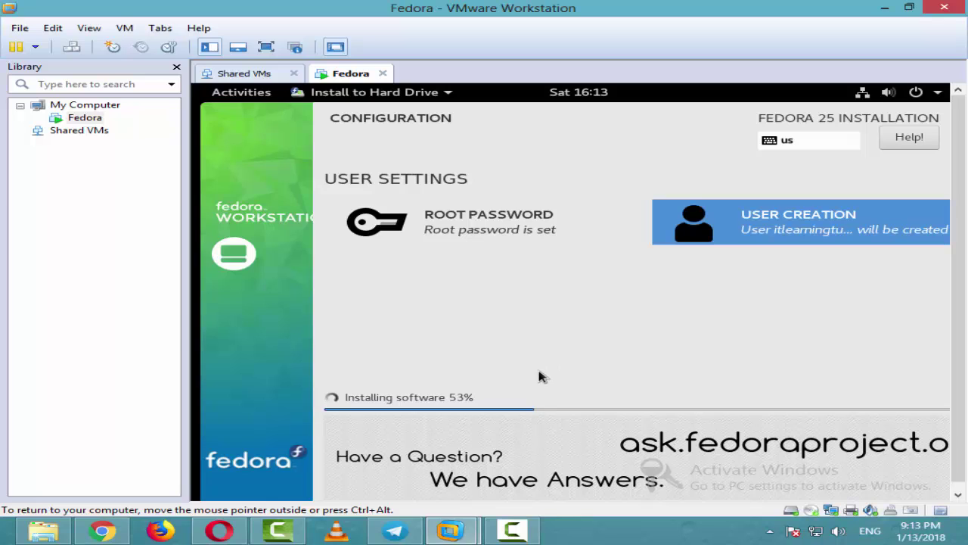
{"action": "left_click", "coordinate": [514, 534]}
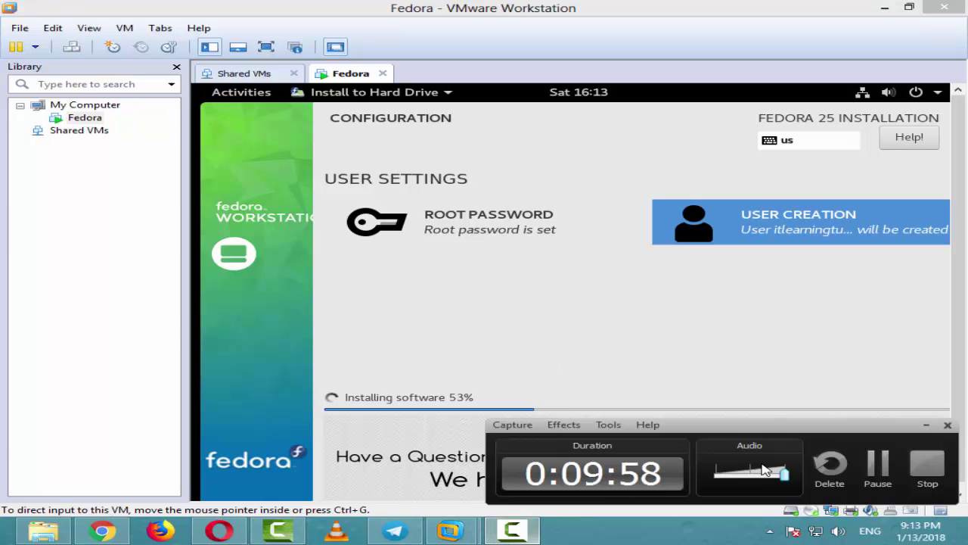
{"action": "left_click", "coordinate": [874, 461]}
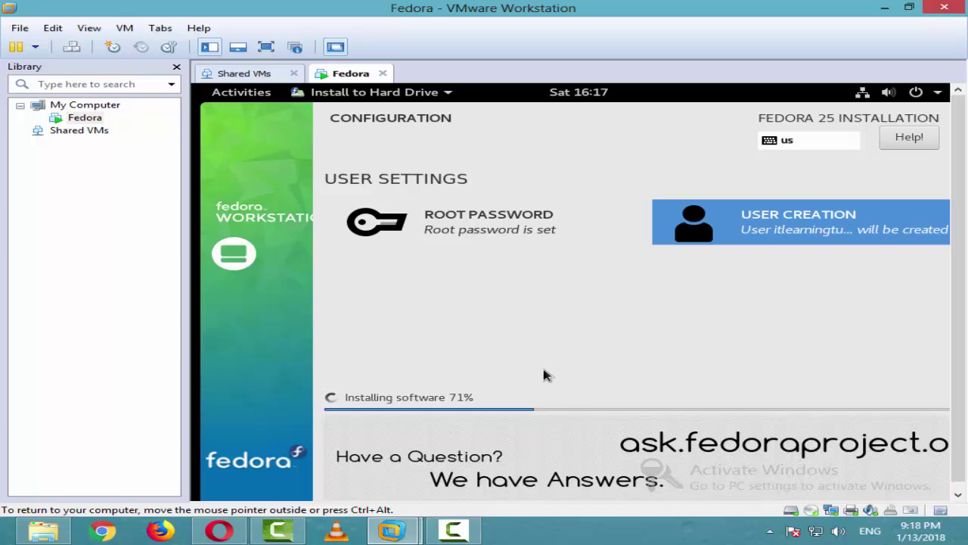
{"action": "left_click", "coordinate": [454, 531]}
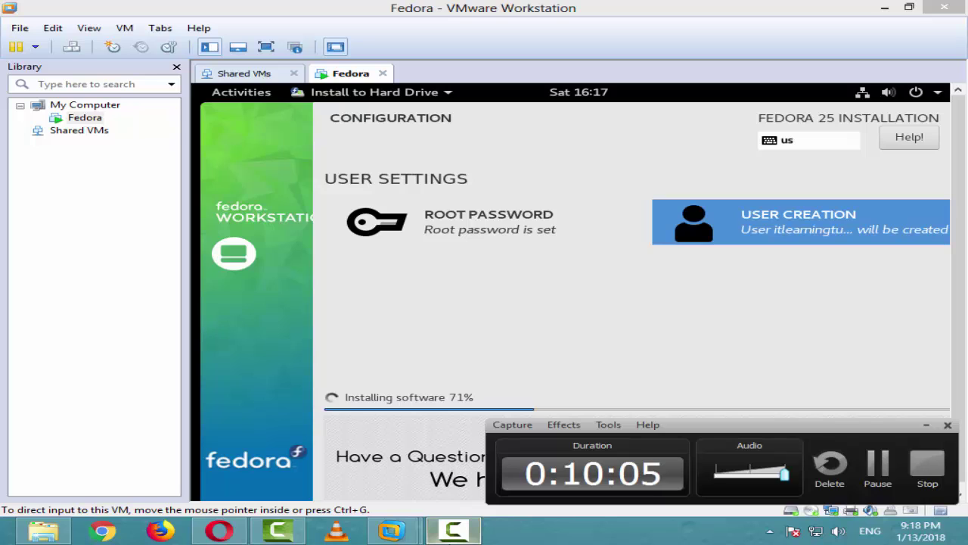
{"action": "left_click", "coordinate": [889, 469]}
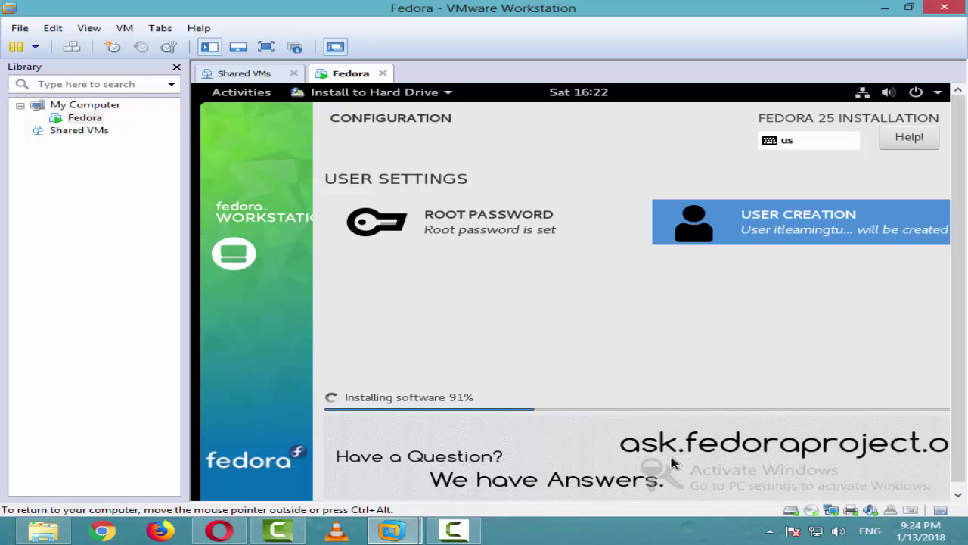
{"action": "left_click", "coordinate": [471, 533]}
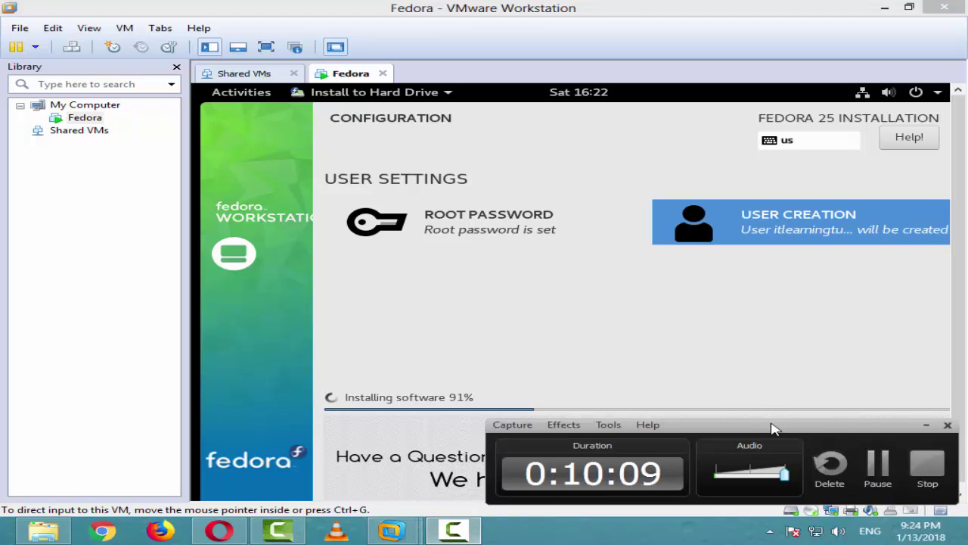
{"action": "left_click", "coordinate": [870, 465]}
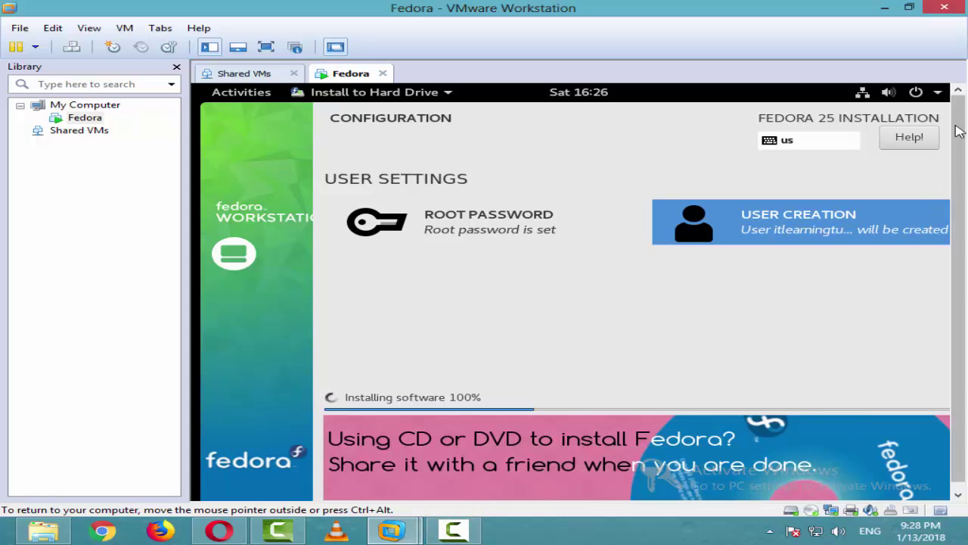
{"action": "scroll", "coordinate": [959, 206], "scroll_direction": "down", "scroll_amount": 1}
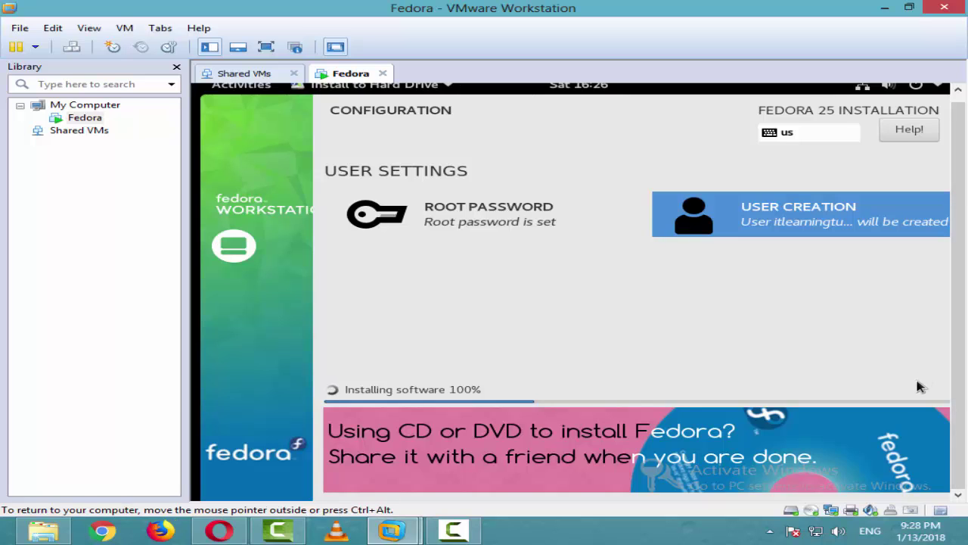
{"action": "left_click", "coordinate": [463, 533]}
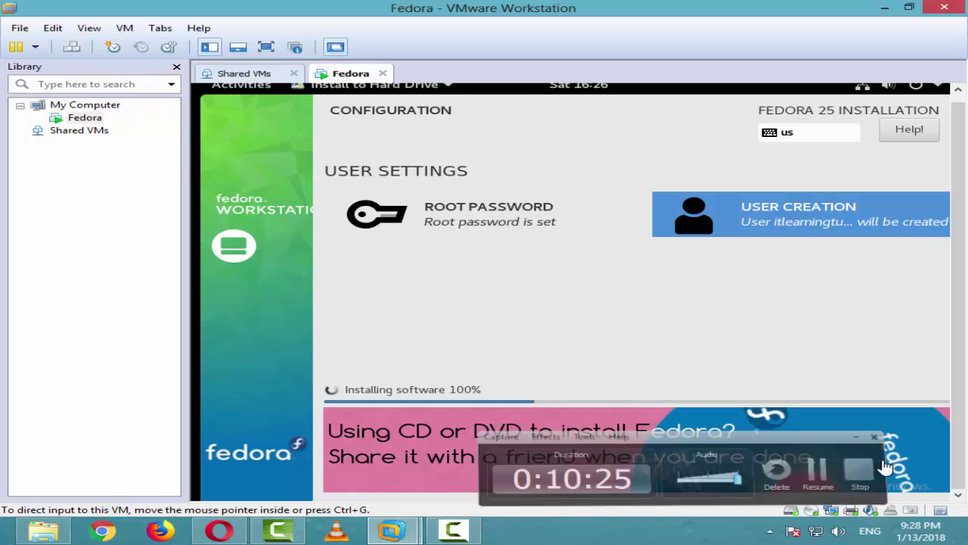
{"action": "left_click", "coordinate": [265, 47]}
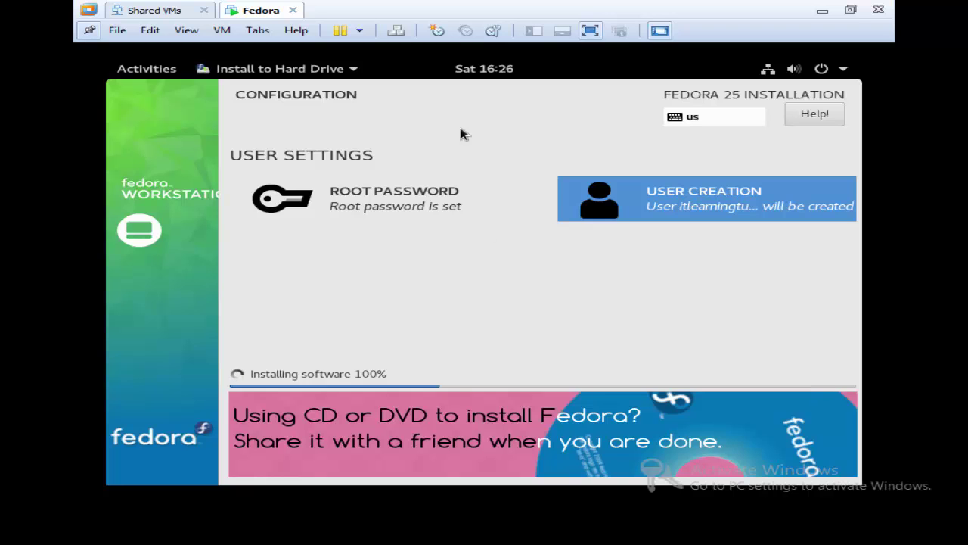
{"action": "left_click", "coordinate": [584, 34]}
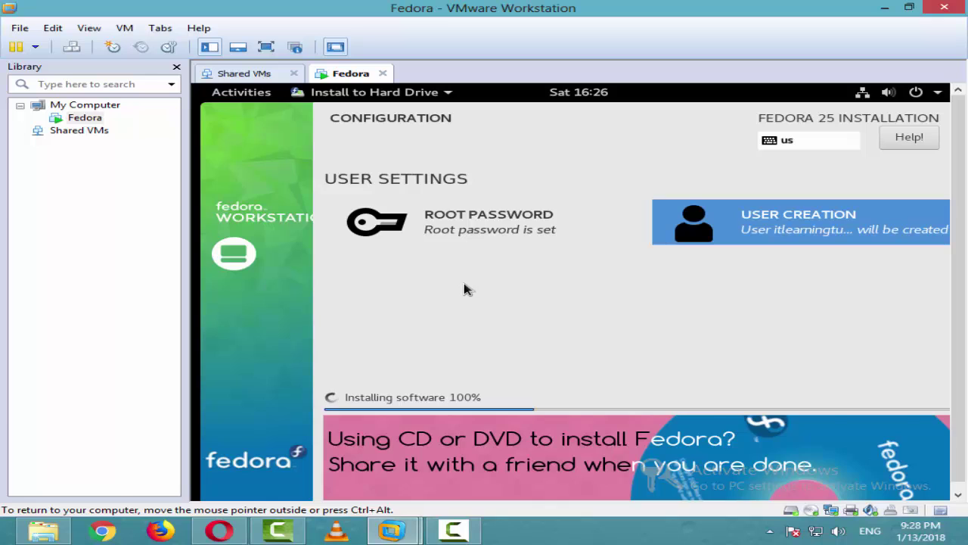
{"action": "left_click", "coordinate": [454, 530]}
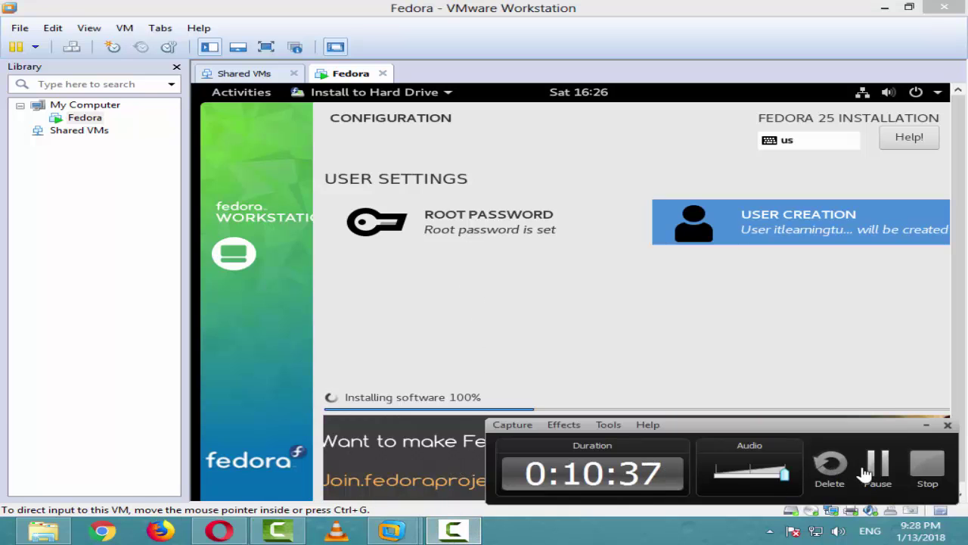
{"action": "left_click", "coordinate": [925, 426]}
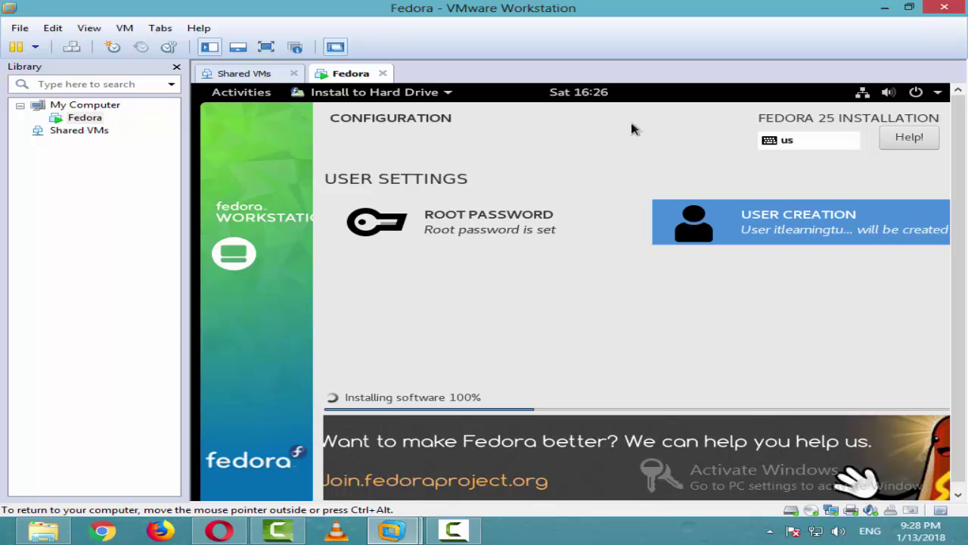
{"action": "left_click", "coordinate": [456, 532]}
{"action": "left_click", "coordinate": [876, 403]}
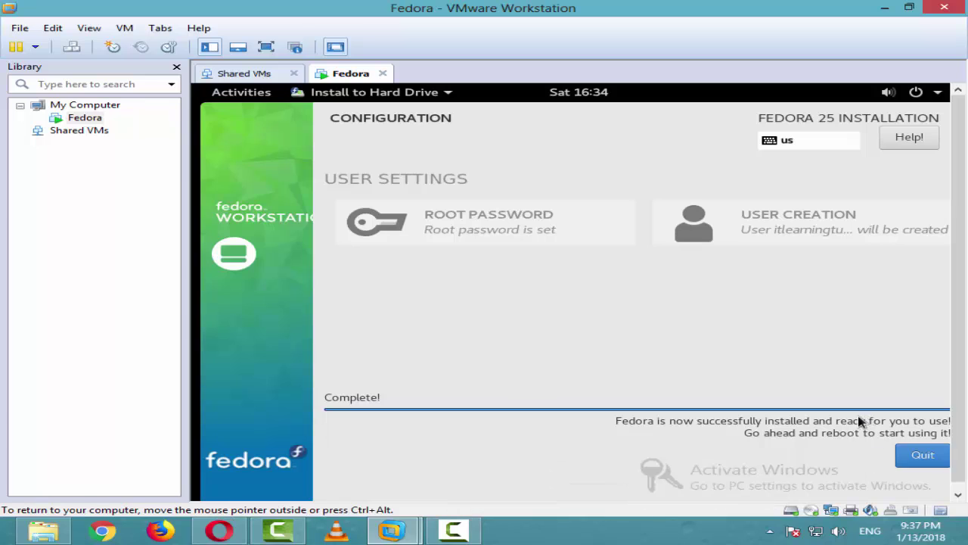
- Quit the Fedora installer with the virtual machine in full-screen mode, and close the PID file error dialog
{"action": "left_click", "coordinate": [266, 47]}
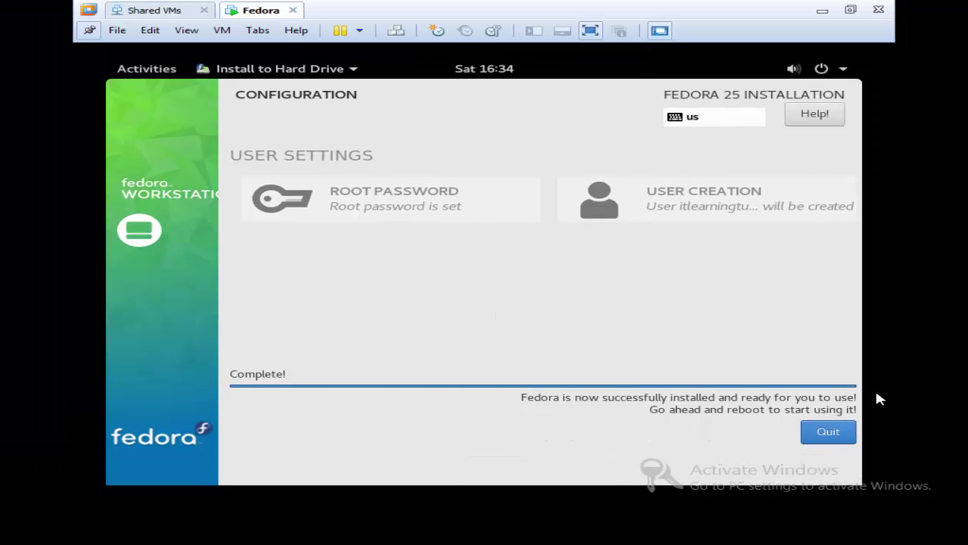
{"action": "left_click", "coordinate": [842, 432]}
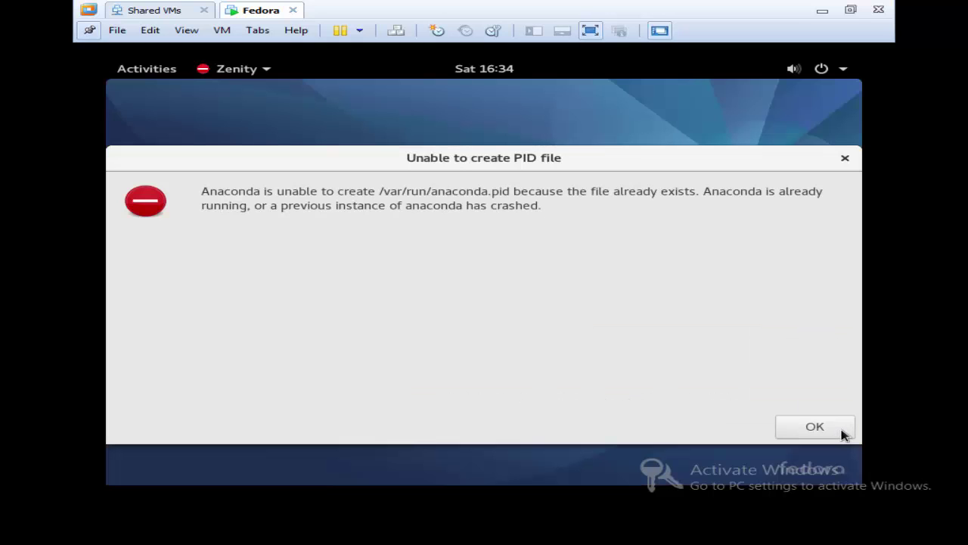
{"action": "left_click", "coordinate": [845, 159]}
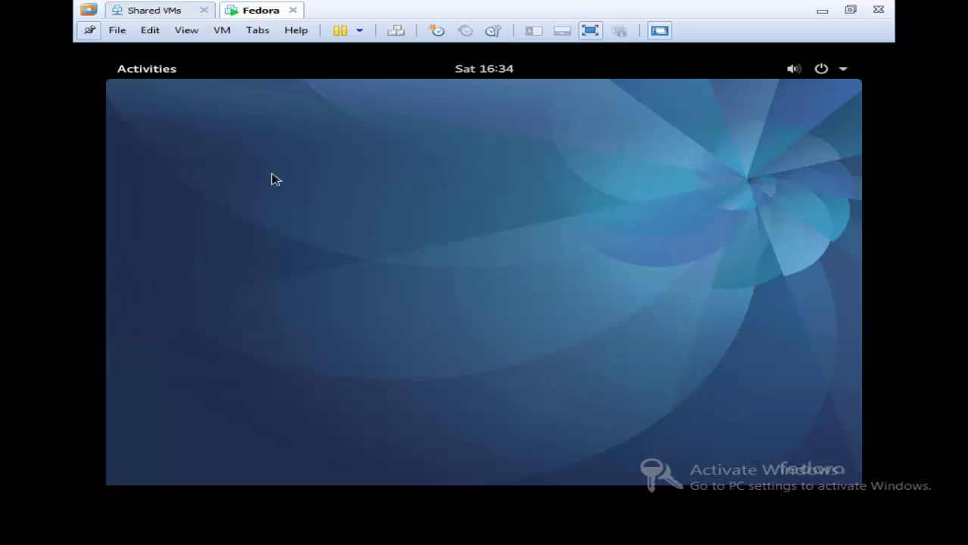
- Open the Activities overview of the Fedora desktop and take the virtual machine out of full-screen mode
{"action": "mouse_move", "coordinate": [106, 62]}
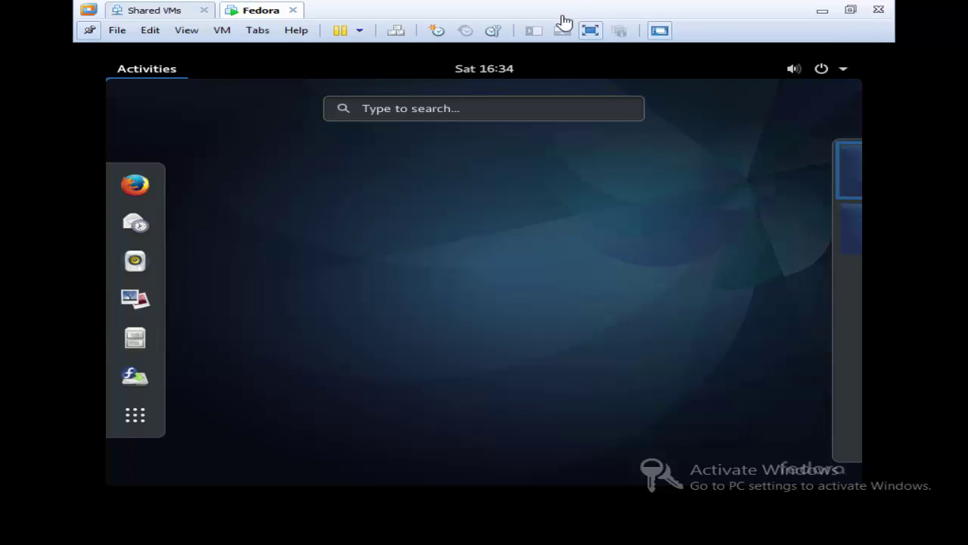
{"action": "left_click", "coordinate": [591, 30]}
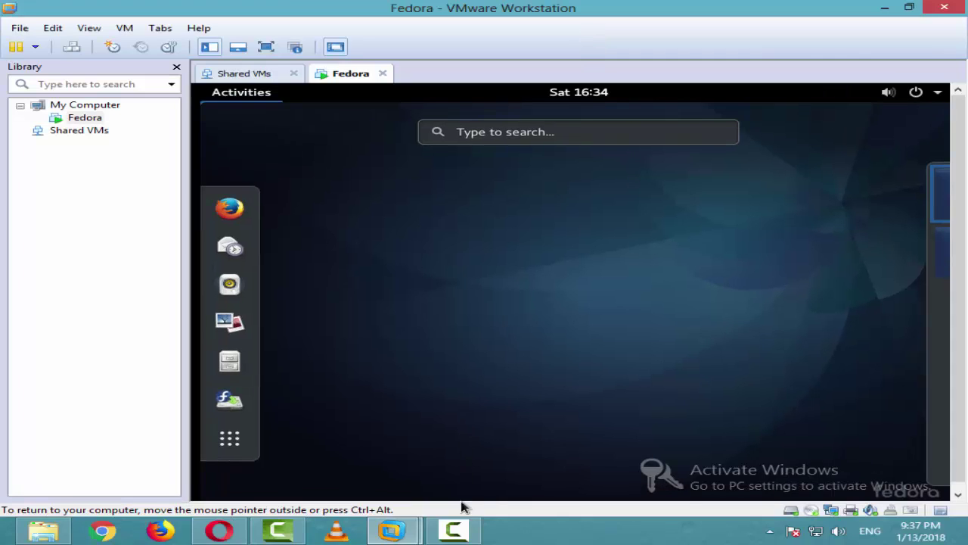